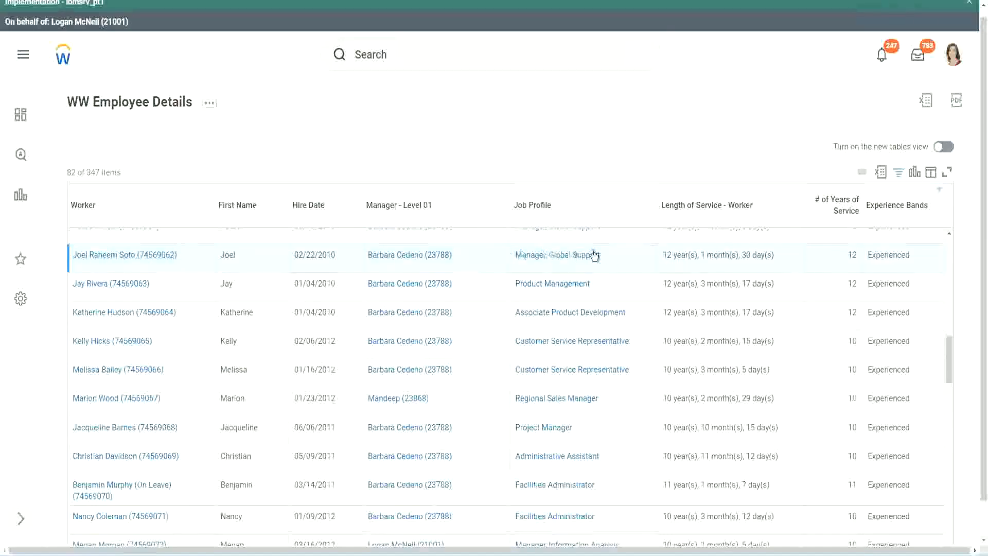
Compare the Length of Service text with the # of Years of Service value across several worker rows in the report.
double_click(664, 255)
double_click(703, 255)
double_click(748, 255)
left_click(827, 265)
double_click(827, 265)
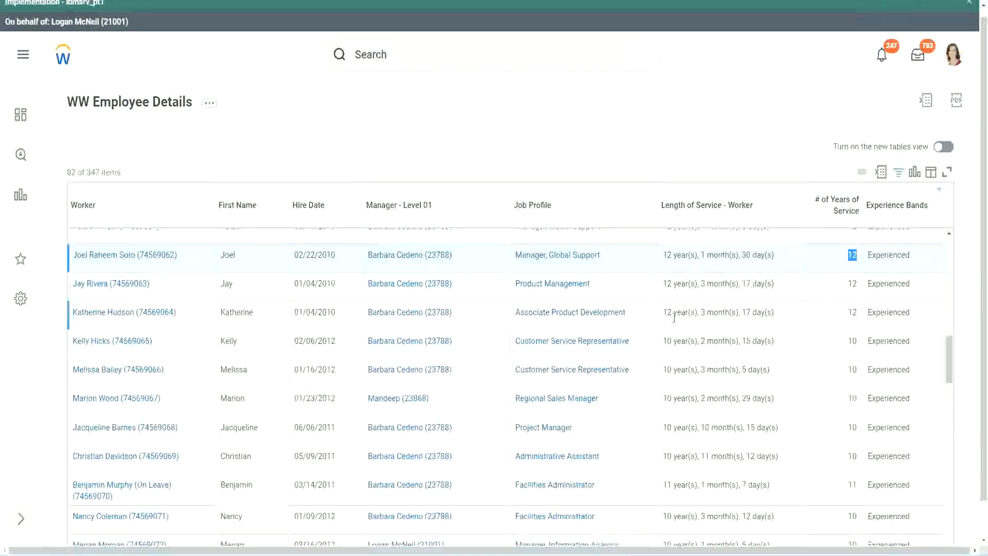
left_click(680, 456)
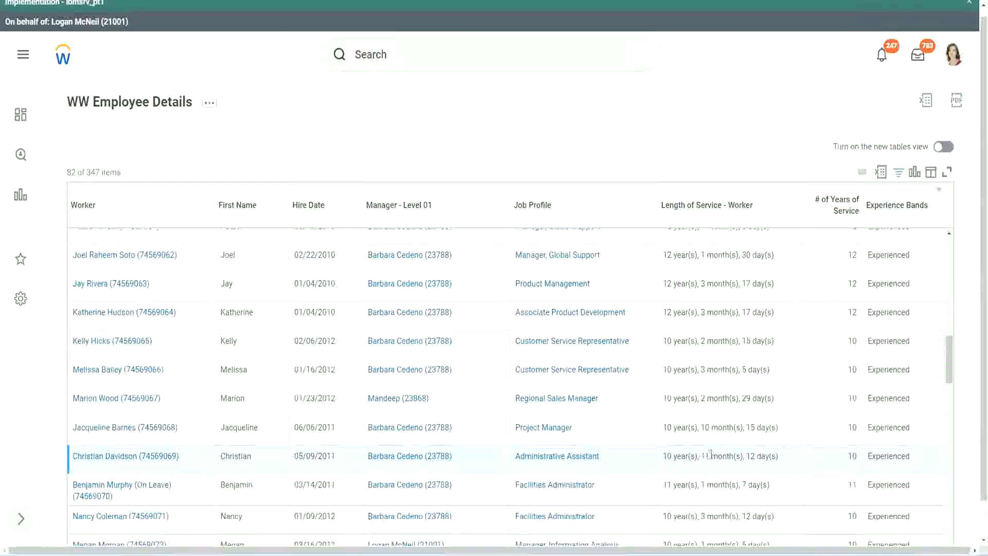
left_click_drag(701, 457, 756, 457)
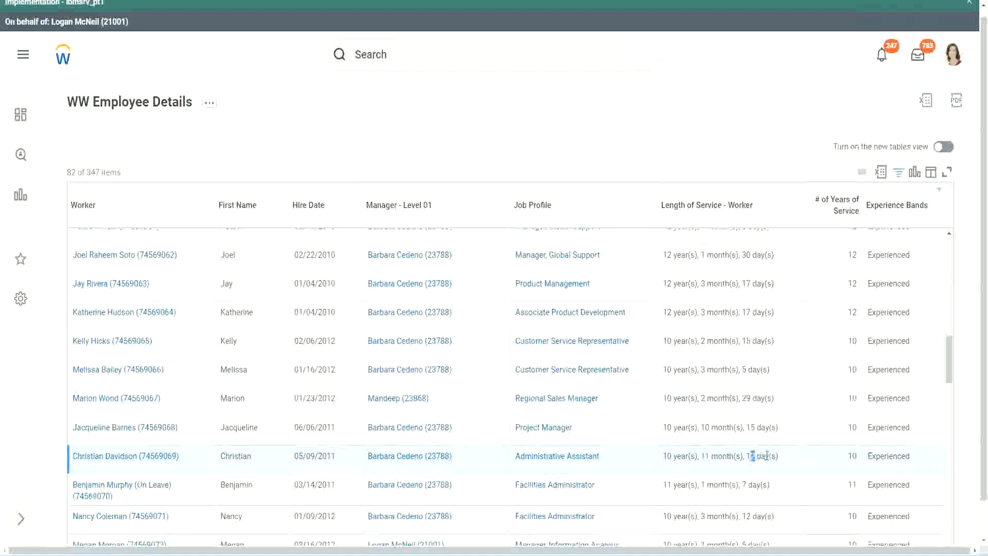
left_click(766, 456)
double_click(851, 456)
left_click(850, 320)
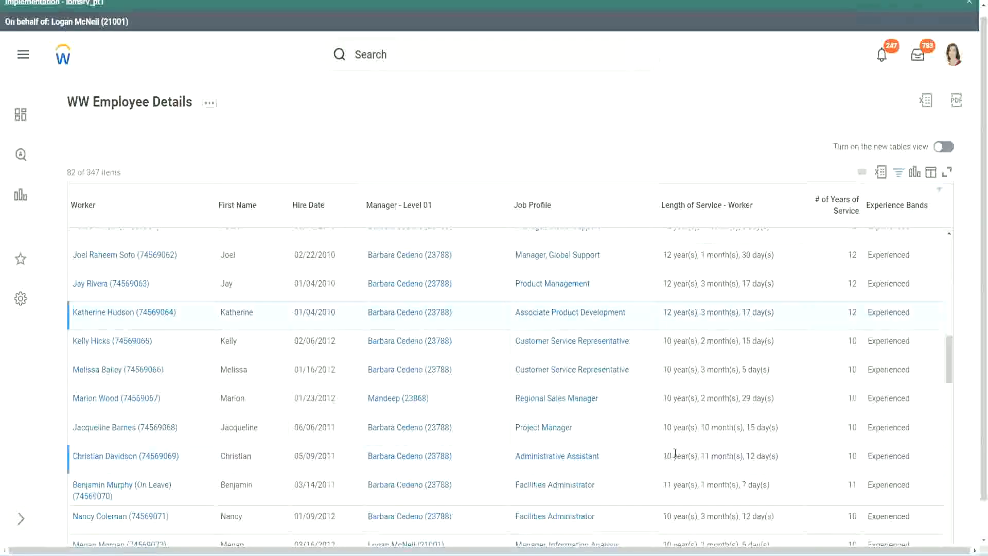
left_click_drag(675, 454, 663, 454)
left_click(746, 453)
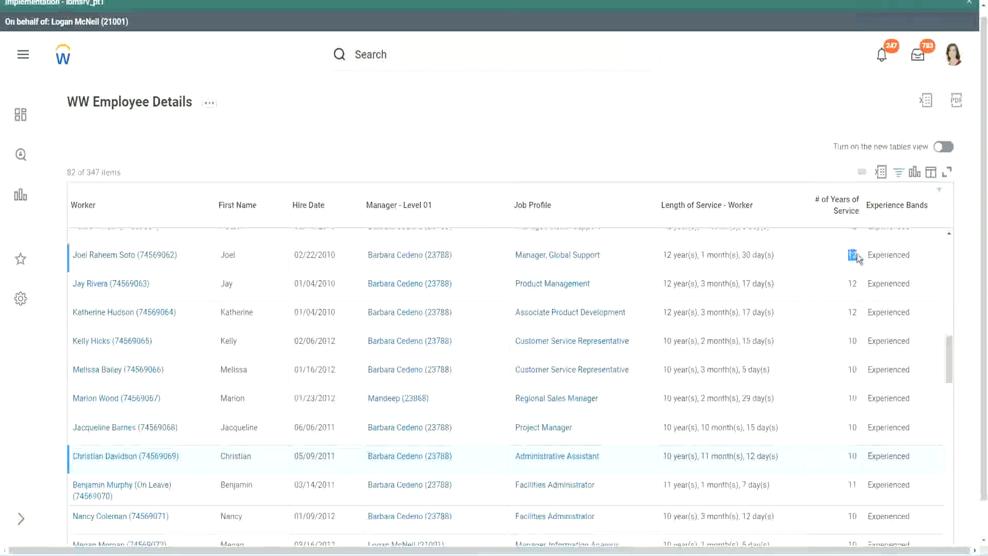
left_click_drag(663, 256, 786, 250)
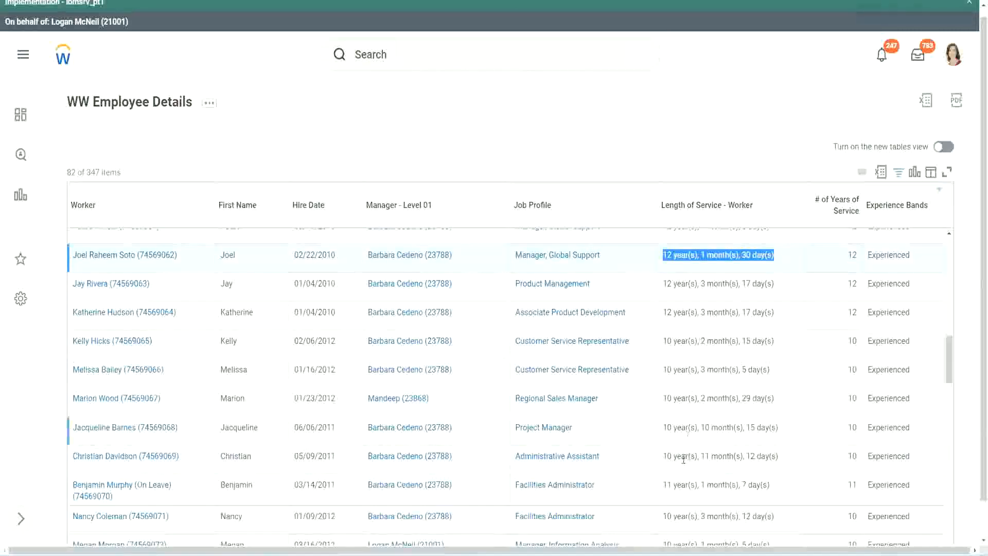
left_click(767, 455)
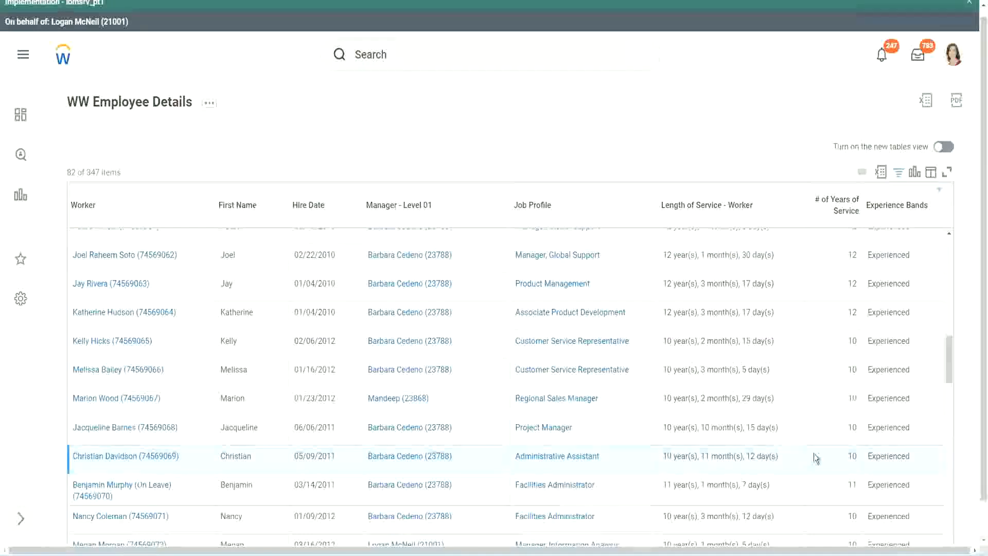
double_click(851, 455)
left_click(815, 459)
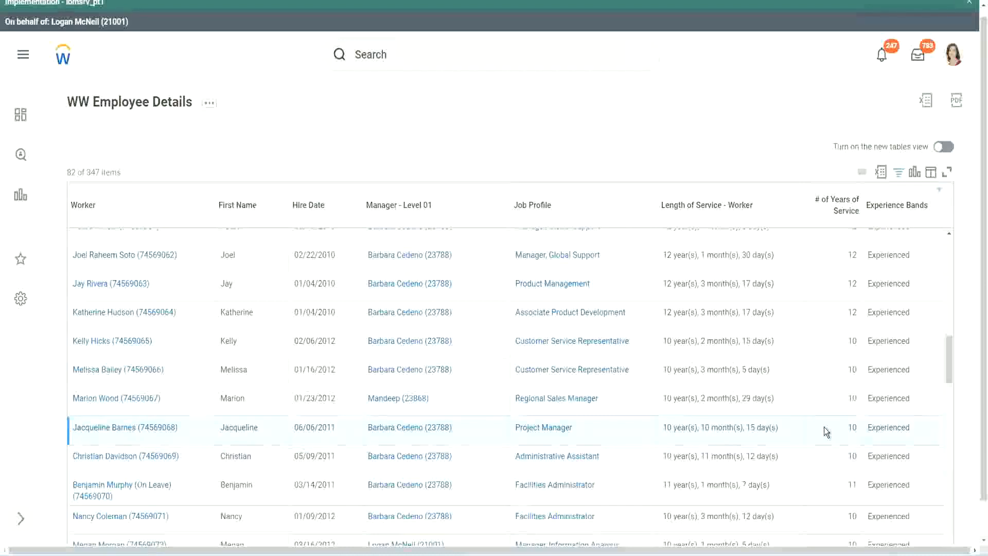
double_click(852, 425)
double_click(706, 428)
left_click(738, 428)
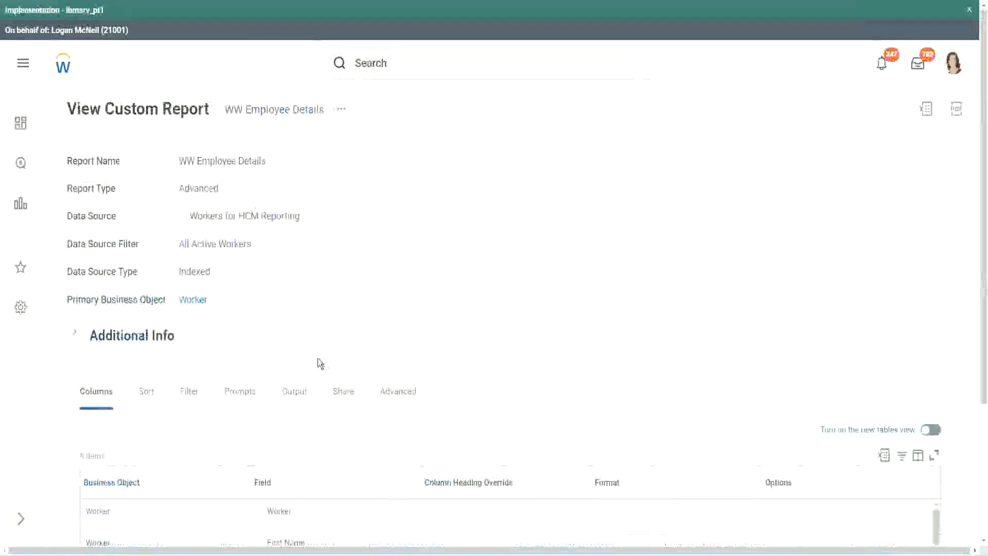
Open the calculated field used for the Experience Bands column in a new tab and view its conditions and return values.
scroll(319, 360, "down", 5)
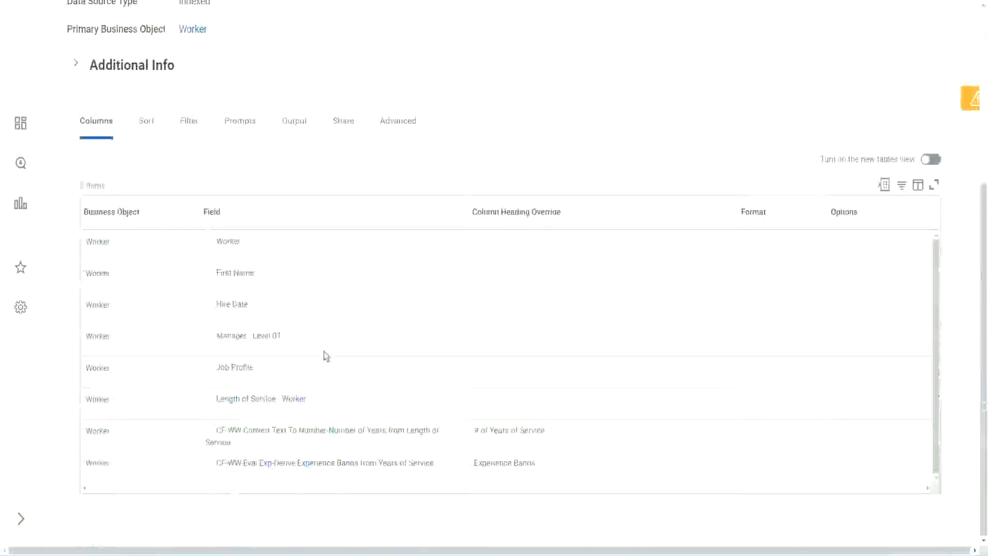
right_click(268, 468)
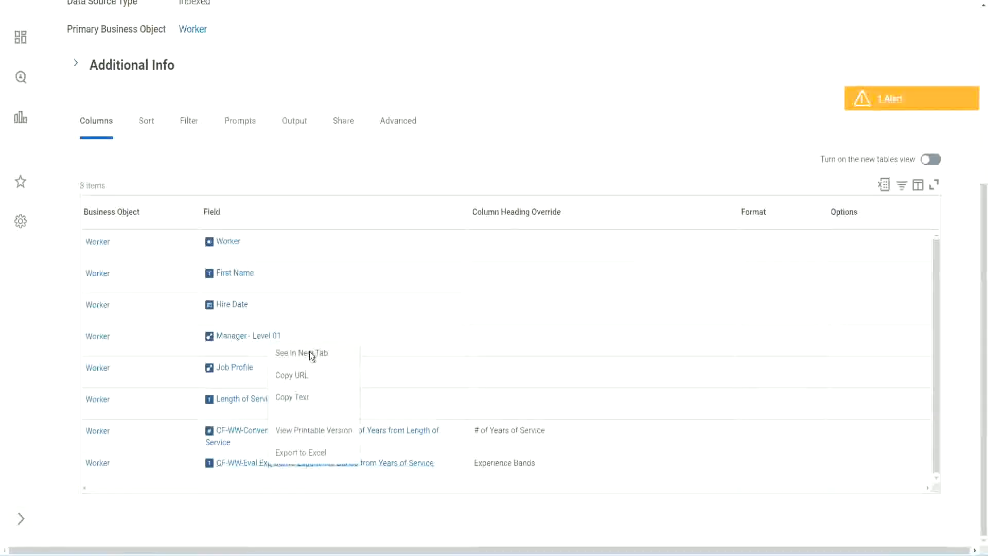
left_click(309, 351)
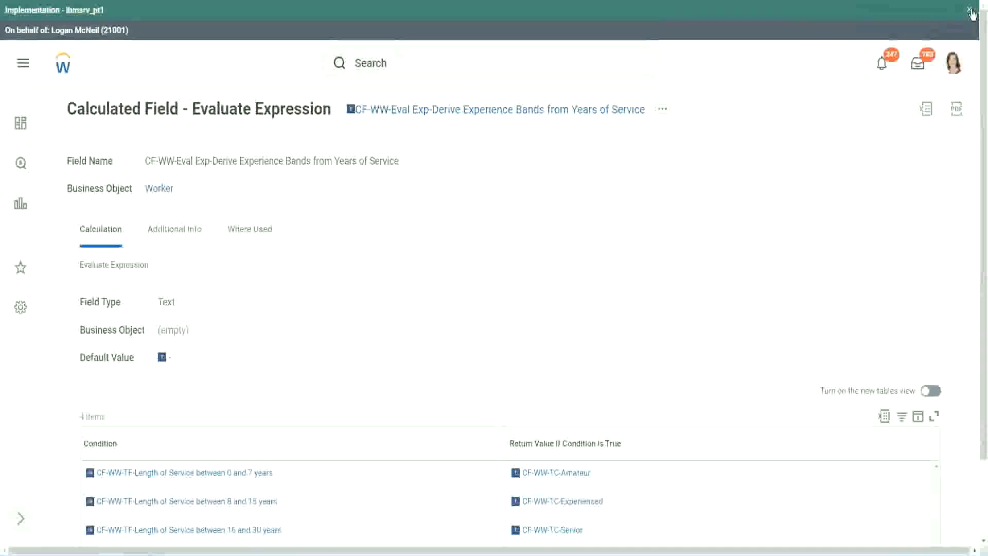
left_click(970, 12)
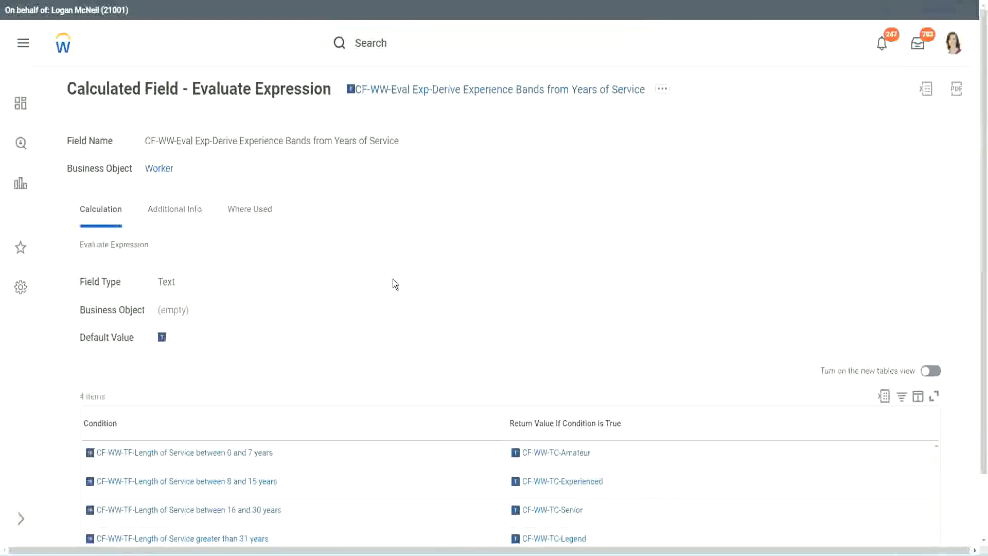
scroll(412, 279, "down", 1)
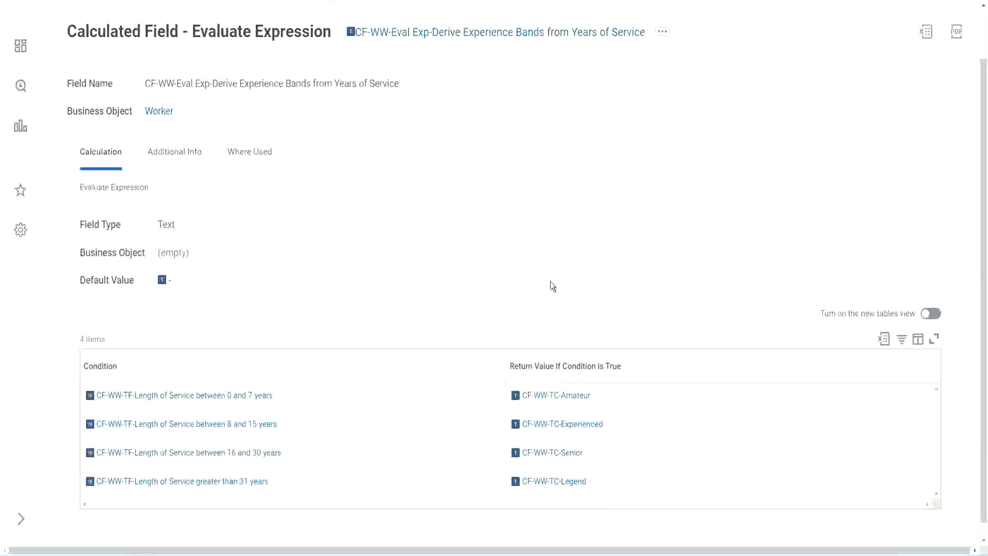
Copy the name text of the calculated field CF-WW-Eval Exp-Derive Experience Bands from Years of Service.
left_click(448, 364)
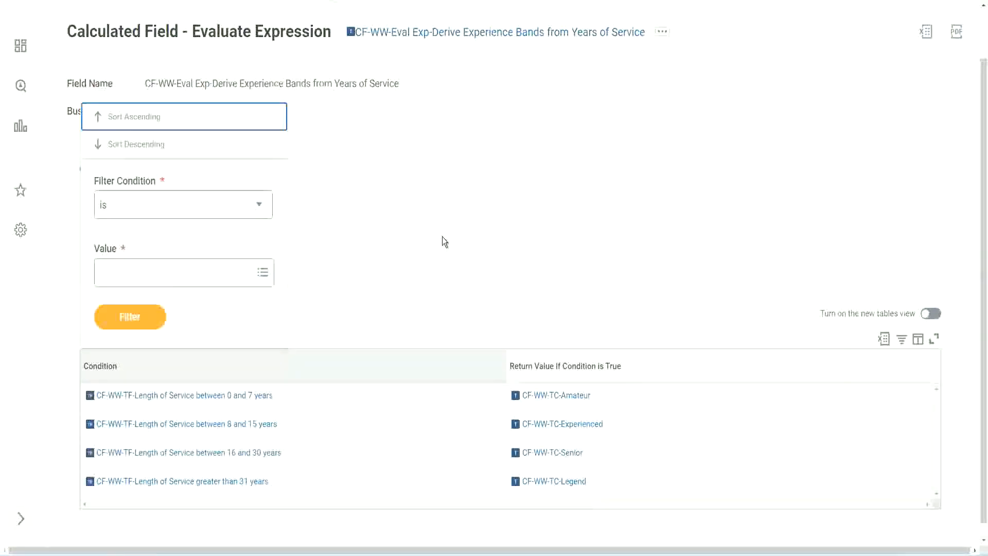
left_click(441, 238)
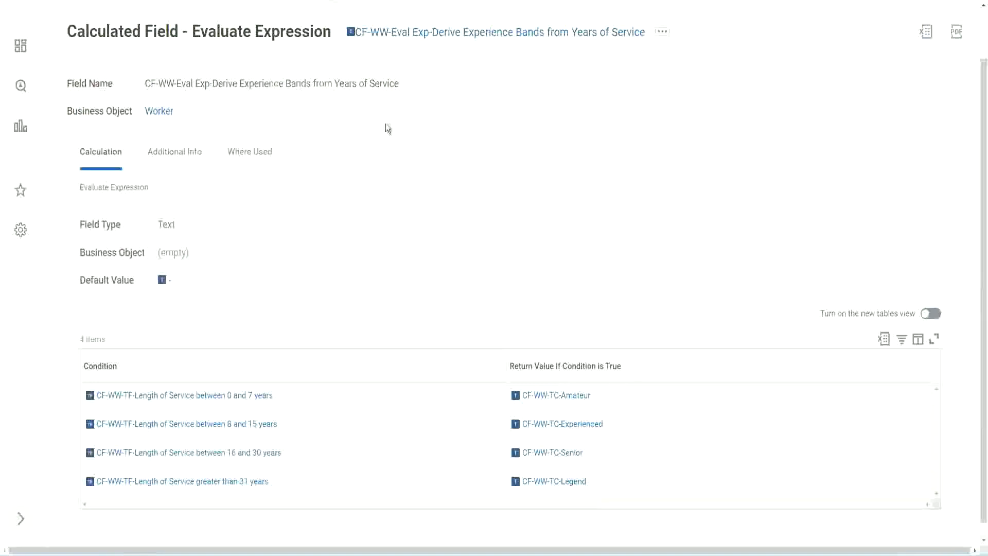
right_click(435, 37)
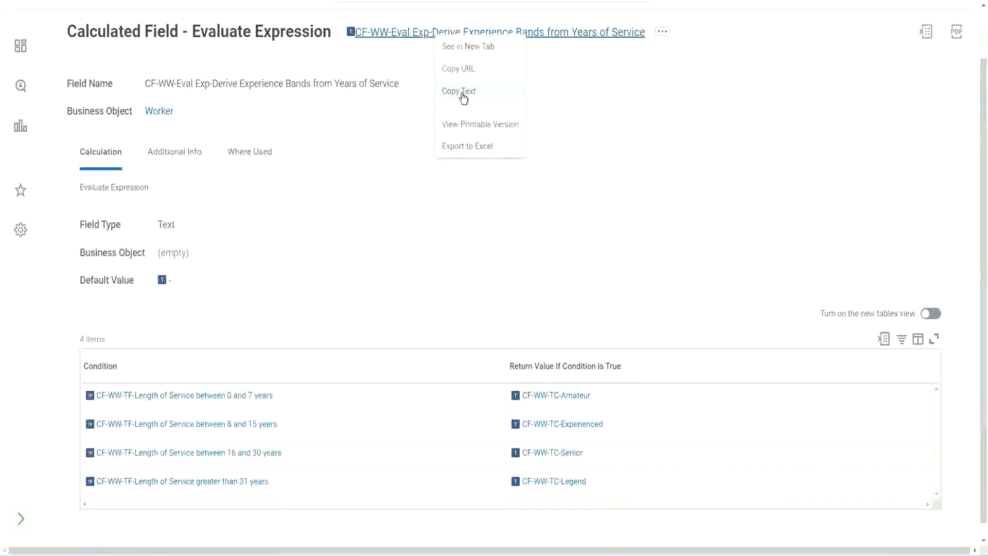
left_click(462, 93)
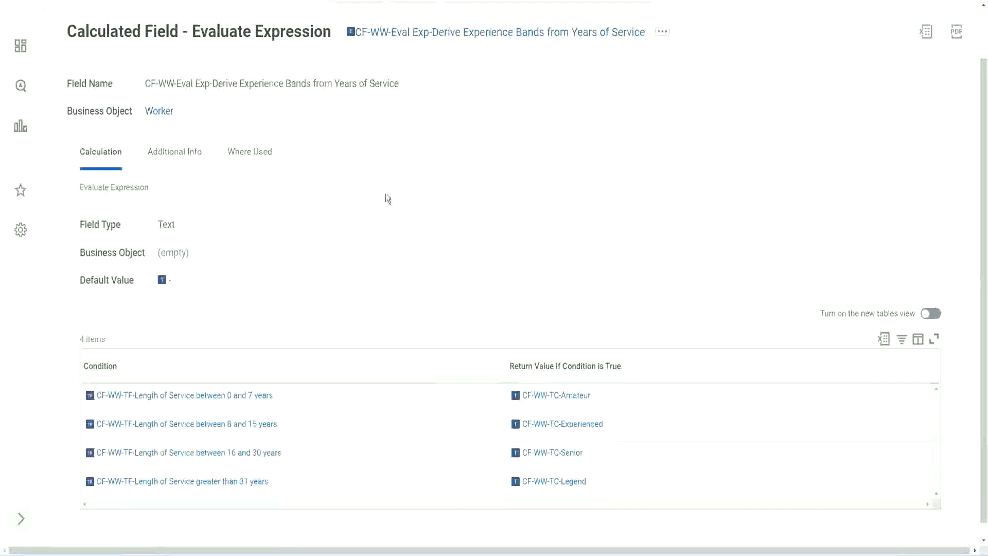
scroll(385, 202, "up", 1)
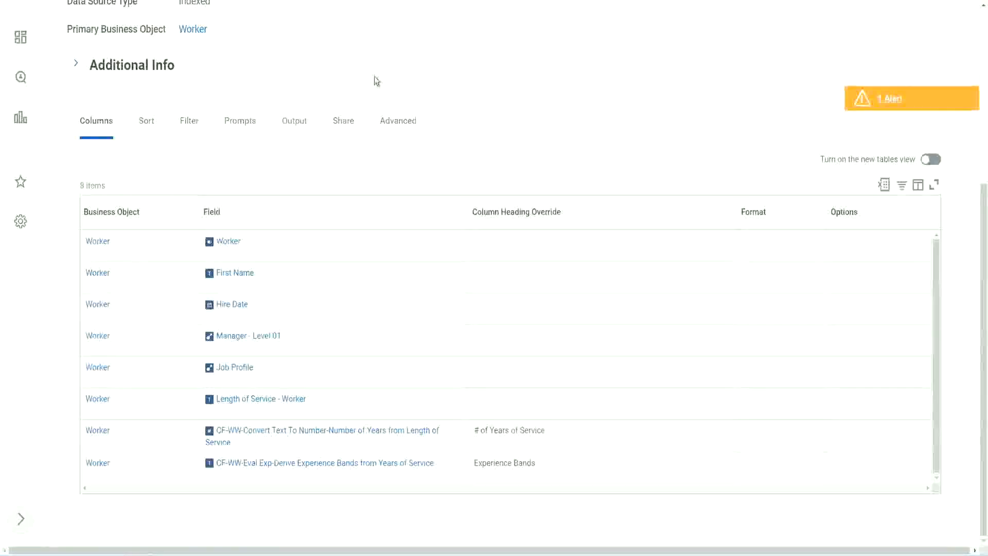
From the WW Employee Details report definition, search for "create cal field" and open the Create Calculated Field task.
scroll(375, 76, "up", 5)
left_click(402, 62)
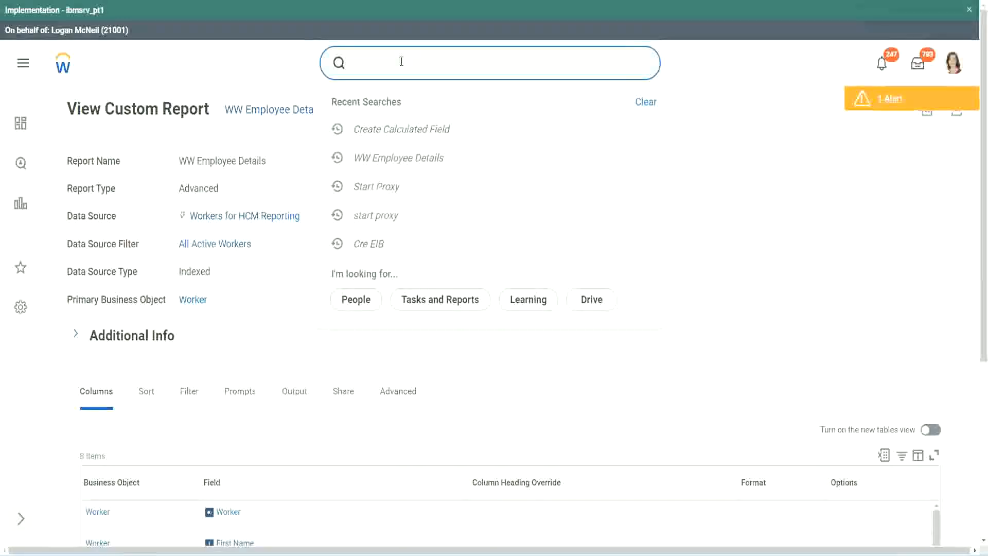
type("create cal field")
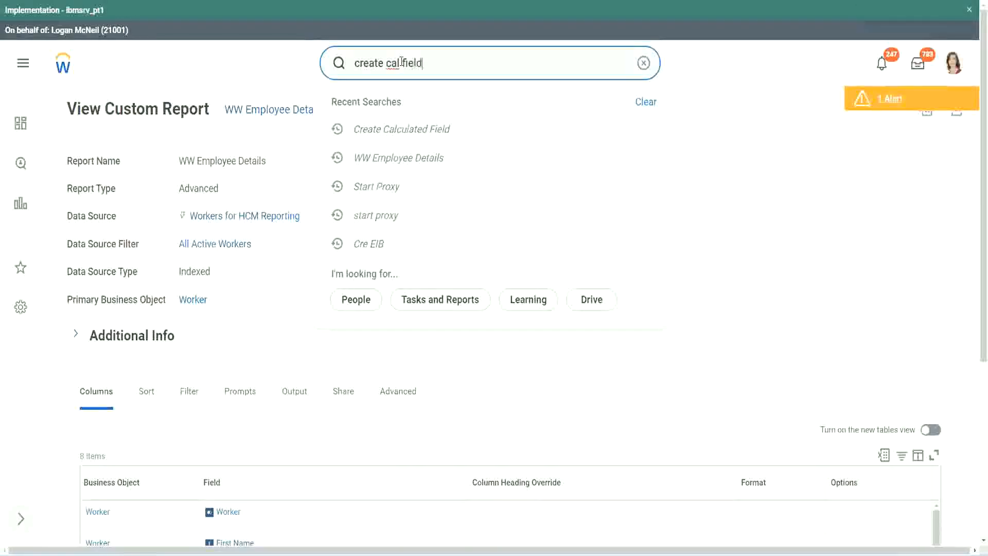
left_click(412, 106)
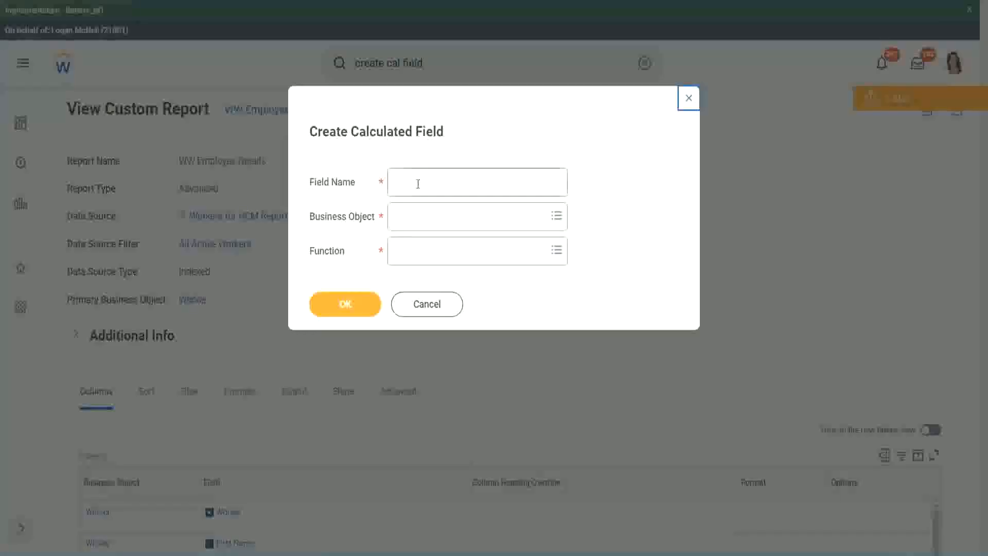
Paste the copied name as the new field's name and insert "Bands" after "Eval Exp".
left_click(418, 183)
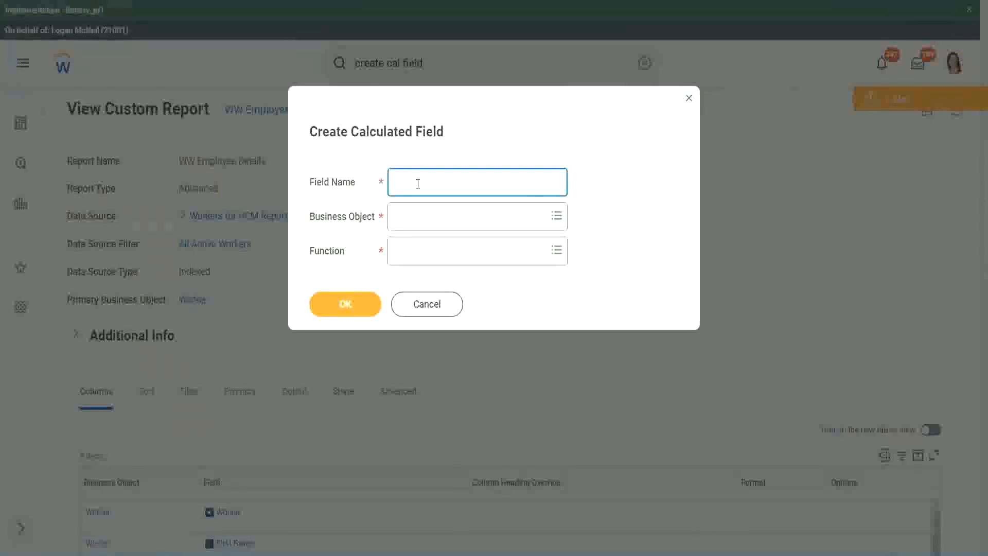
key("ctrl+v")
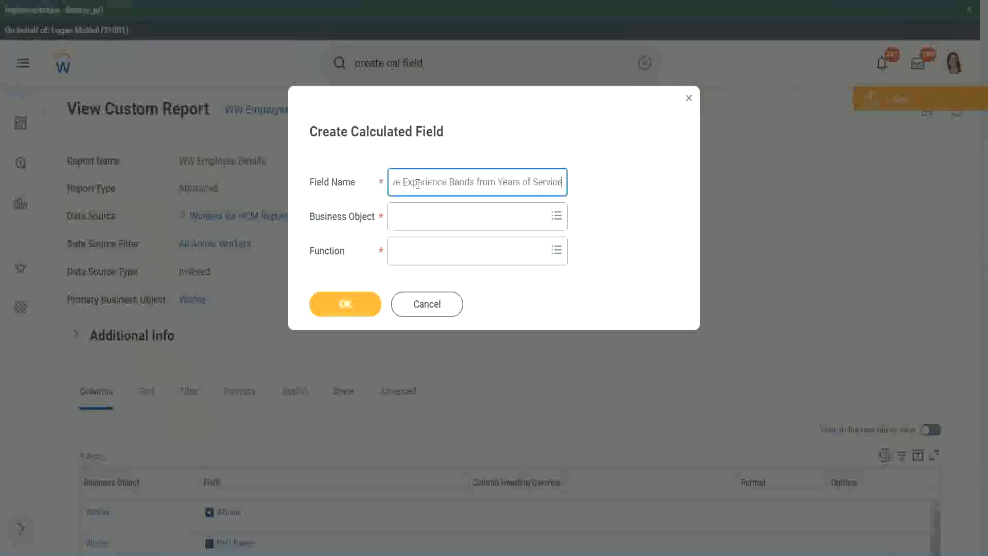
left_click_drag(443, 181, 360, 194)
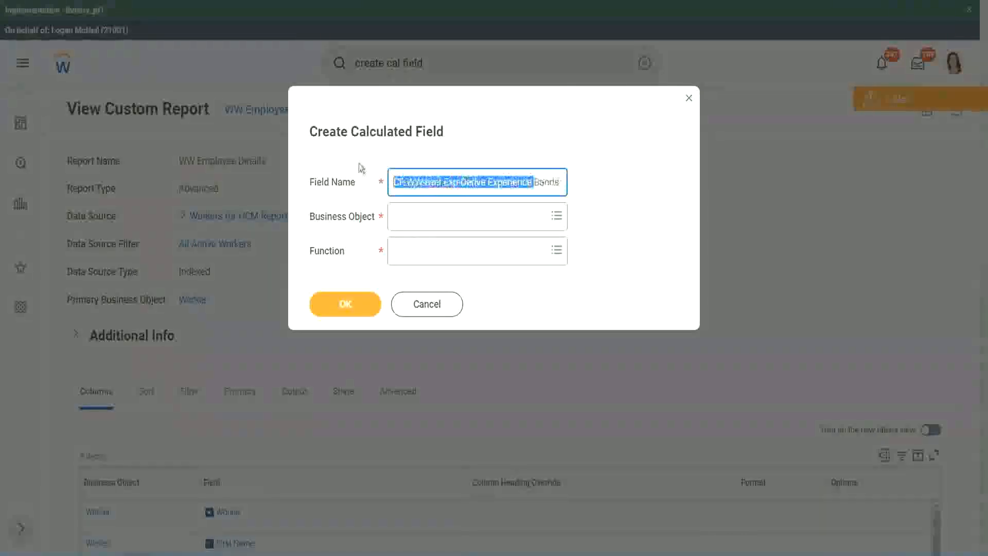
left_click(447, 183)
double_click(450, 184)
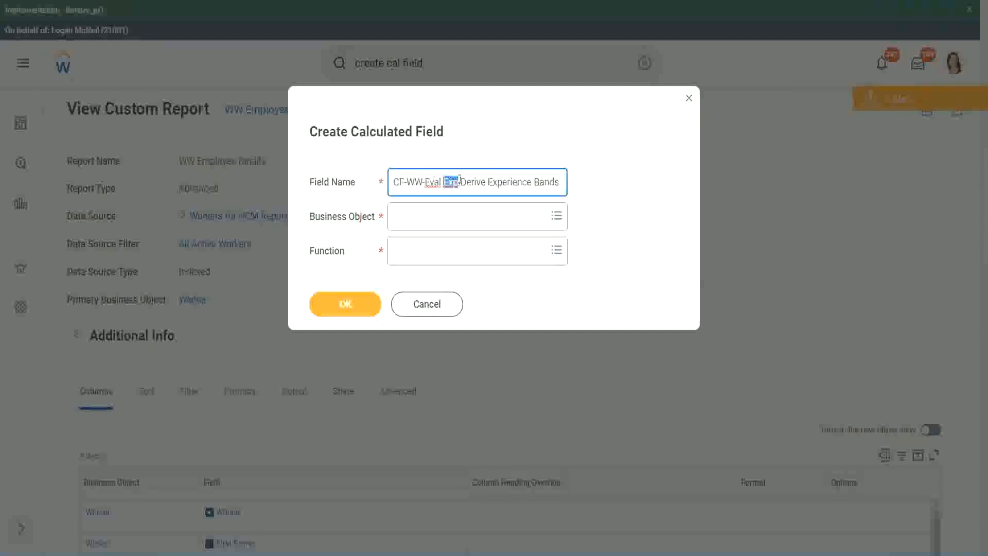
left_click(458, 181)
type("bands")
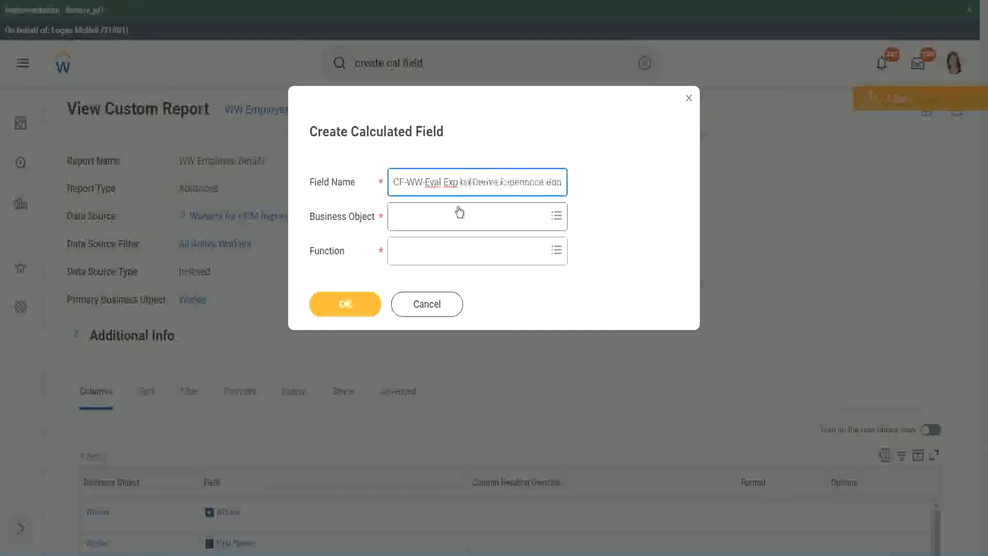
key("Left")
key("Left")
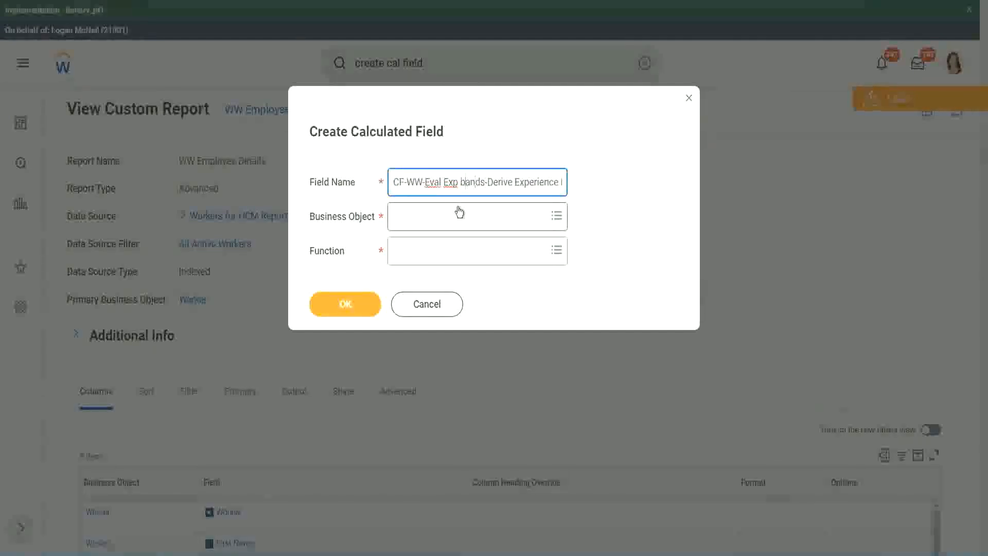
key("shift+Left")
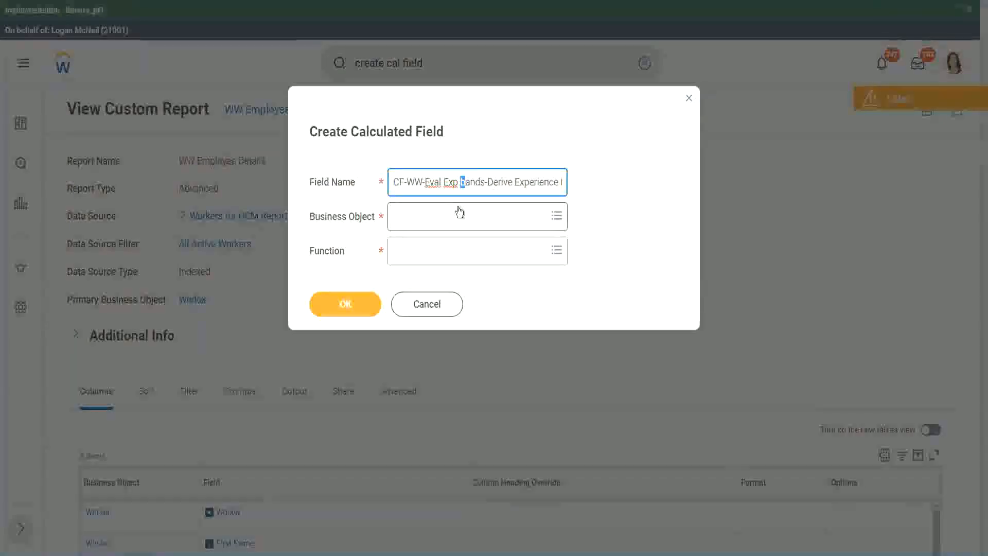
type("B")
key("Right")
key("Right")
key("Right")
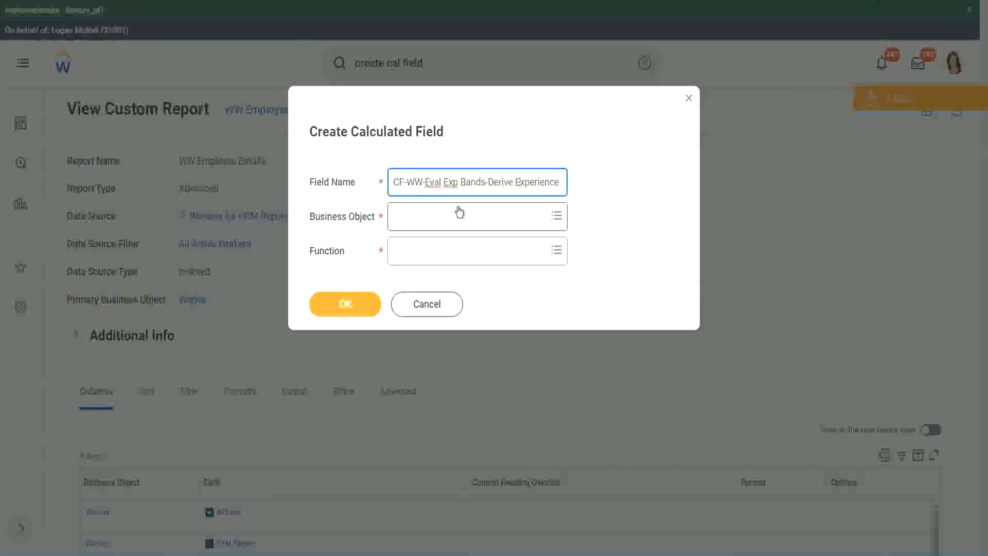
Replace "Derive" with "Determine" in the field name, giving CF-WW-Eval Exp Bands-Determine Experience Bands from Years of Service.
key("End")
type("s from Years of")
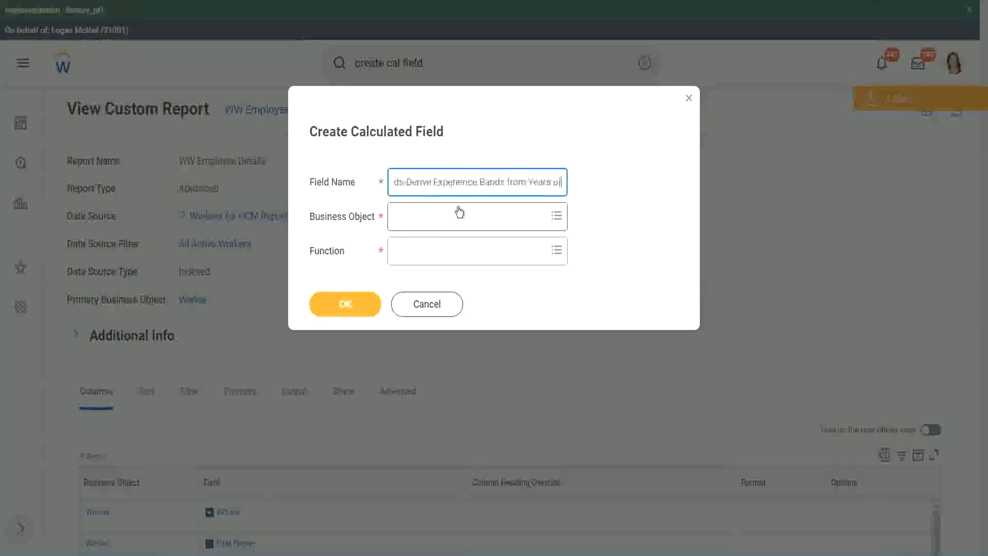
key("Left")
key("Left")
key("Left")
key("Left")
key("Left")
key("Left")
key("Left")
key("Left")
key("Left")
key("Left")
key("Left")
key("Left")
key("Left")
key("Left")
key("Left")
key("Left")
key("Left")
key("Left")
key("Left")
key("Left")
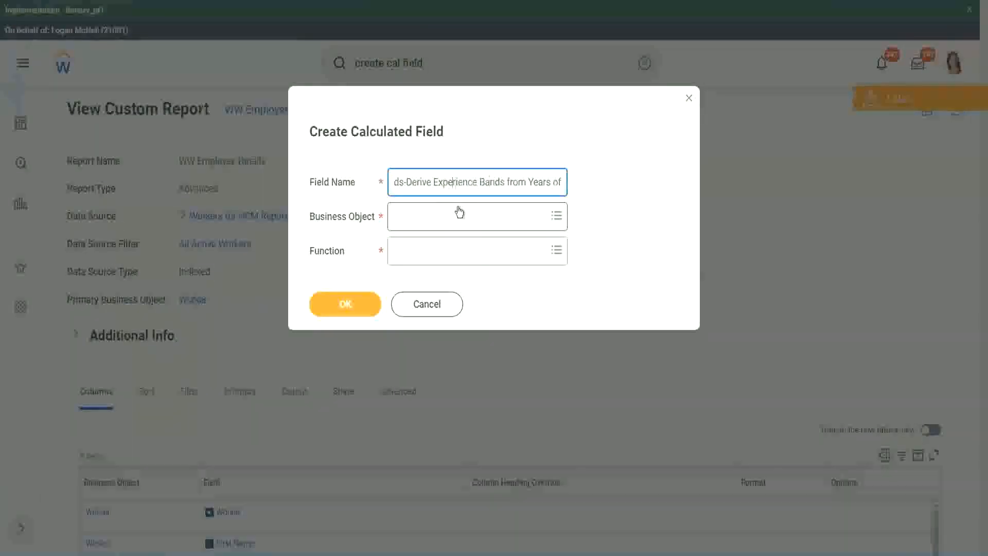
key("shift+Left")
key("shift+Left")
key("shift+Left")
key("shift+Left")
key("shift+Left")
key("shift+Left")
type("Determine")
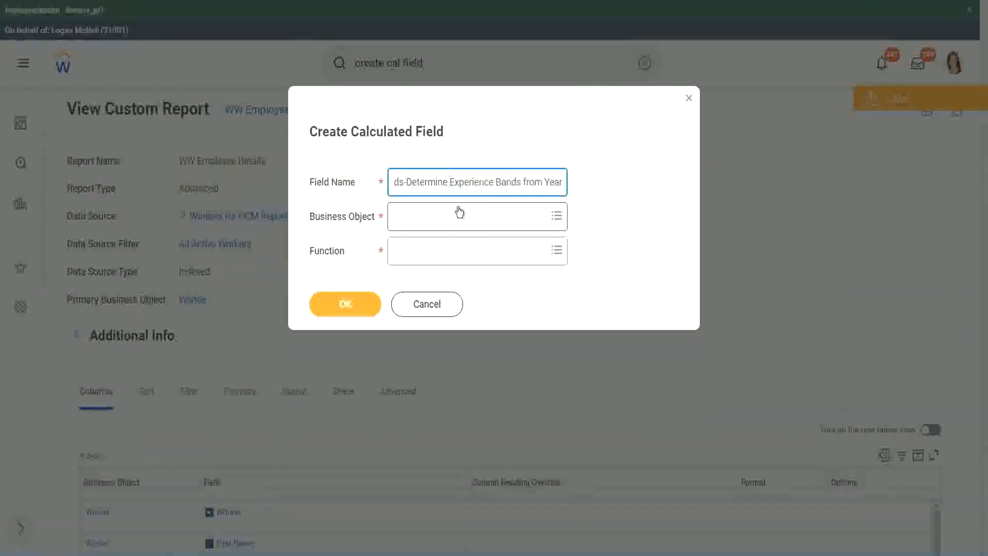
key("End")
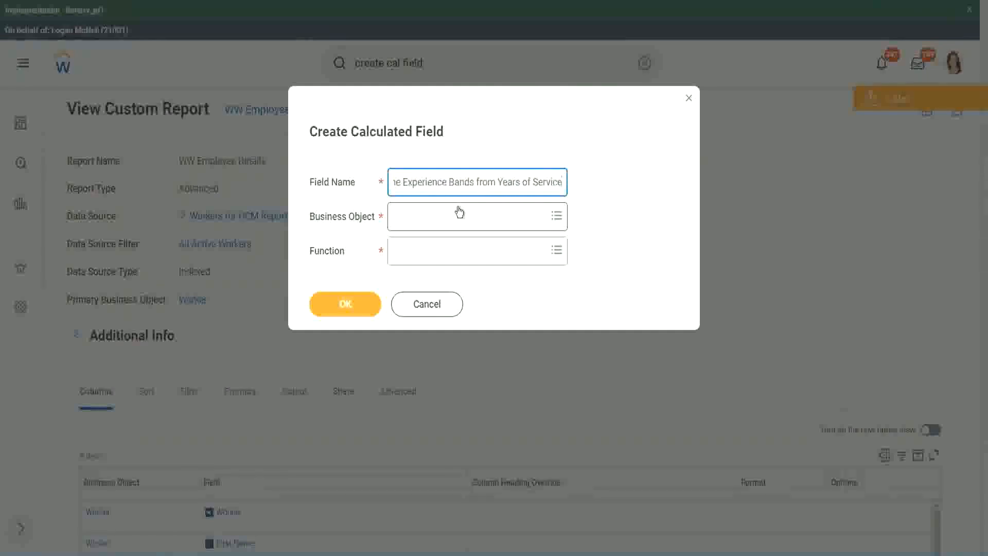
Set the new calculated field's business object to Worker and its function to Evaluate Expression Band.
left_click(440, 222)
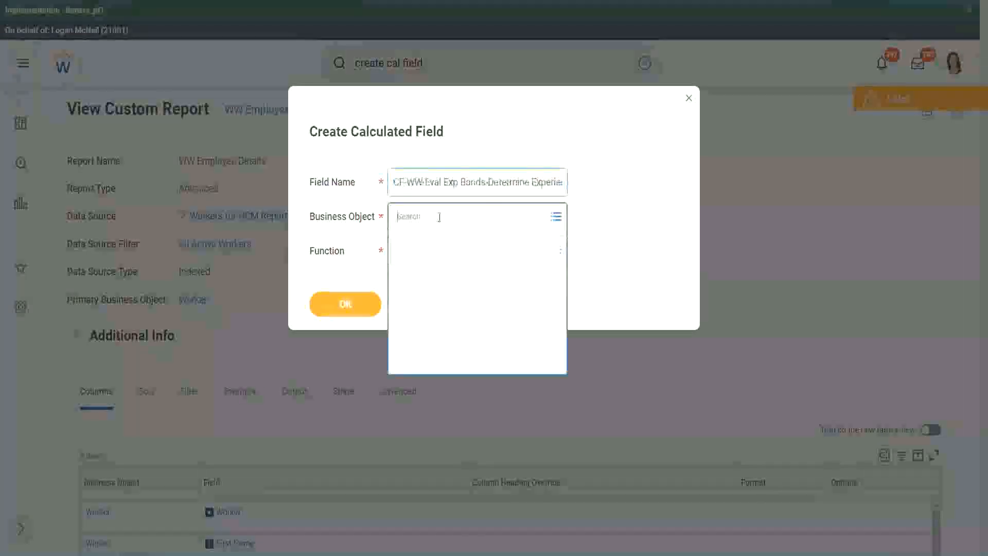
type("work")
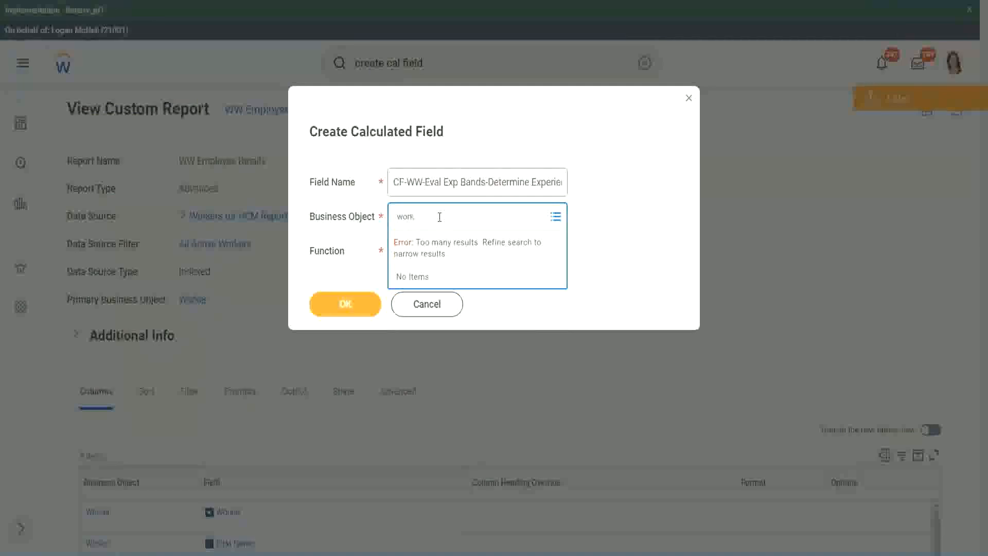
type("er")
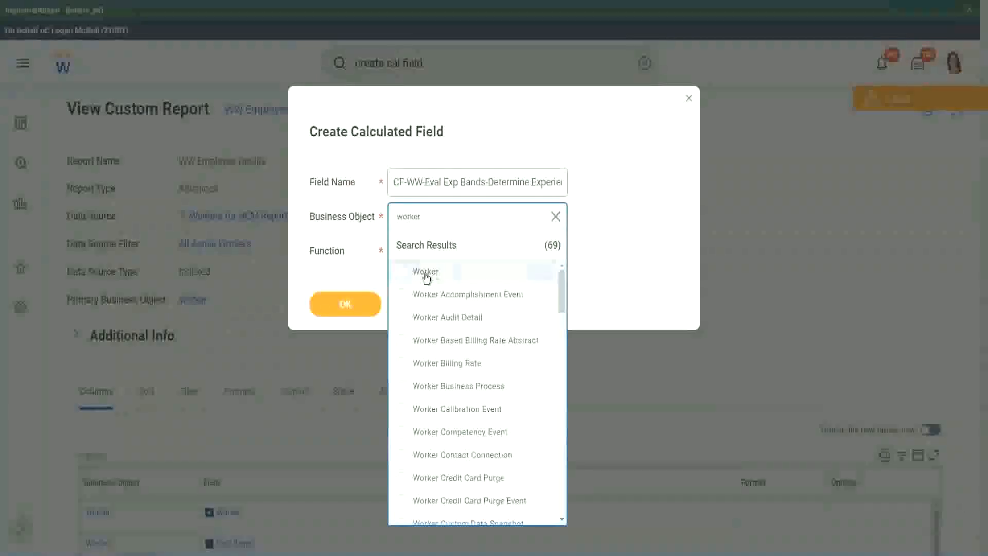
left_click(427, 276)
left_click(416, 249)
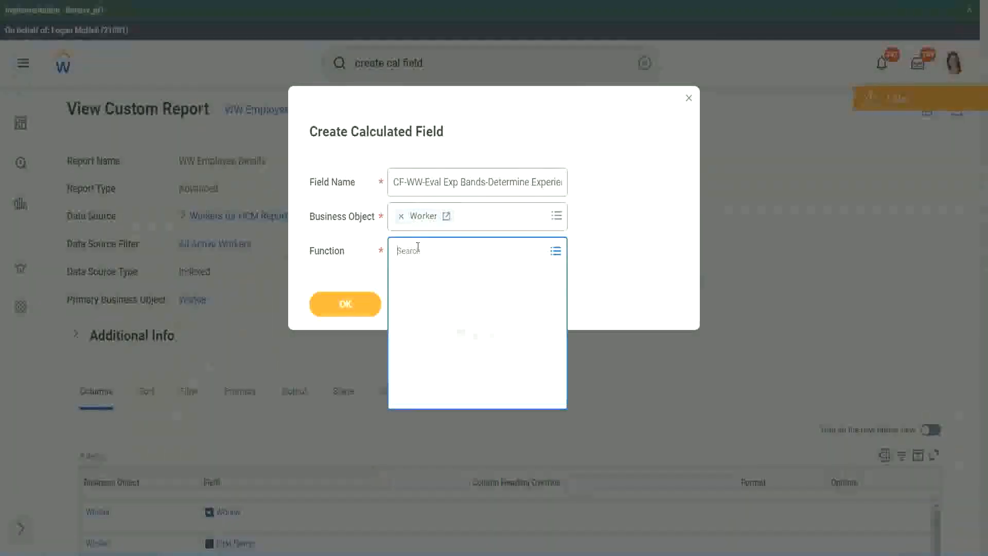
type("eval exp")
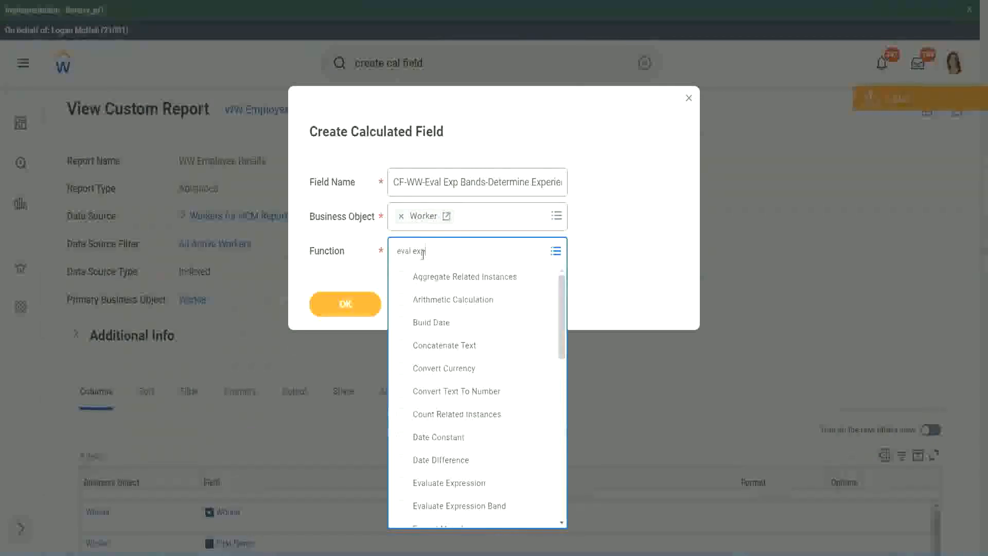
key("Return")
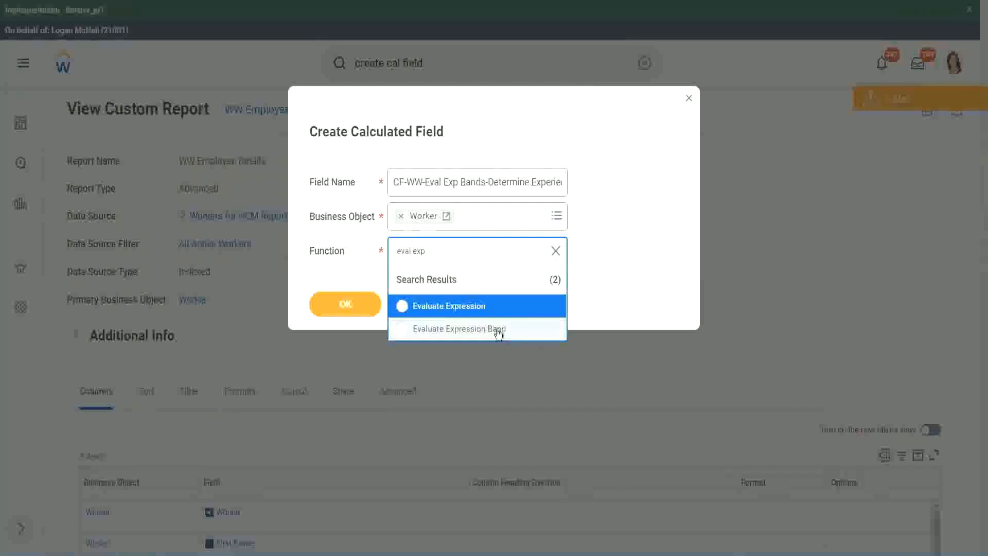
left_click(498, 333)
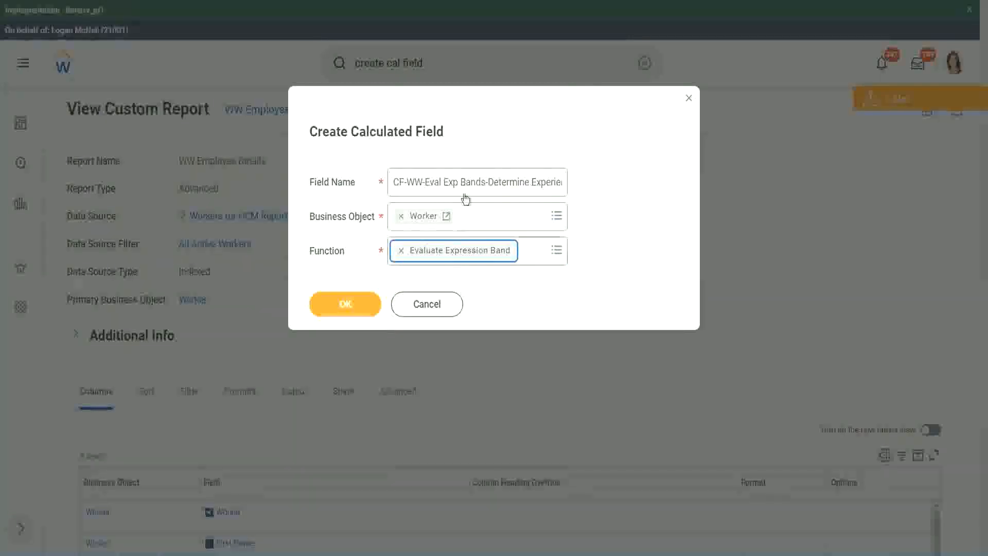
Change "Bands" to "Band" after "Eval Exp" in the field name and confirm the field's creation.
left_click(485, 182)
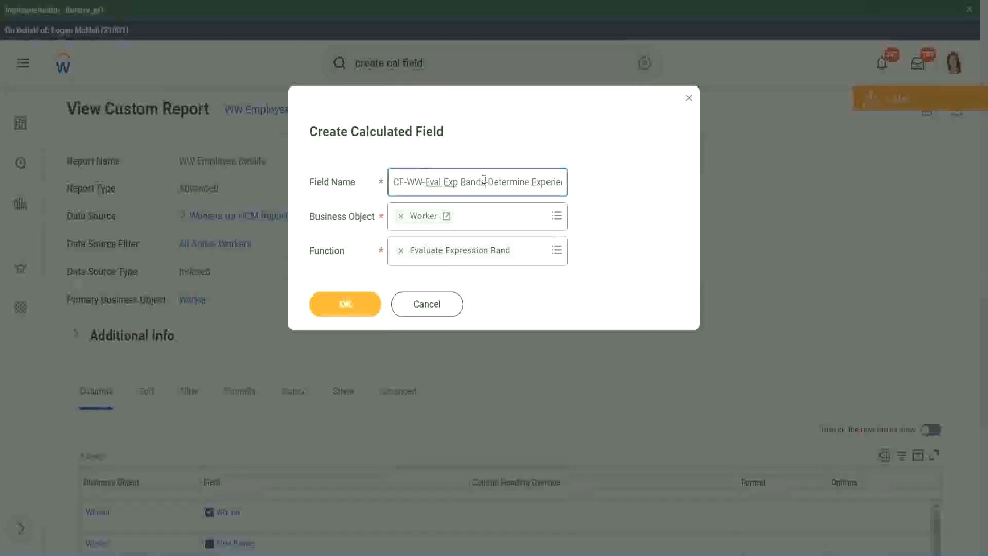
key("BackSpace")
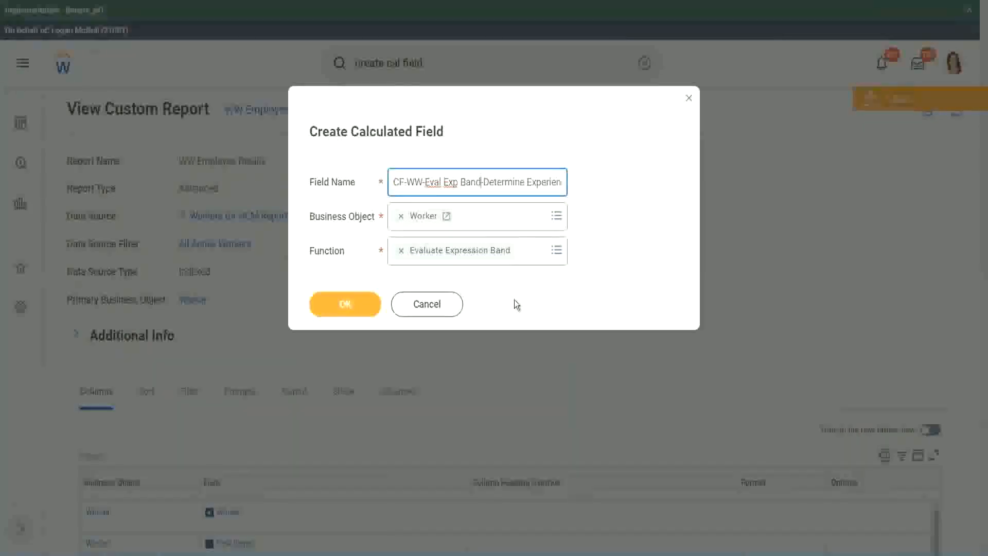
left_click(347, 305)
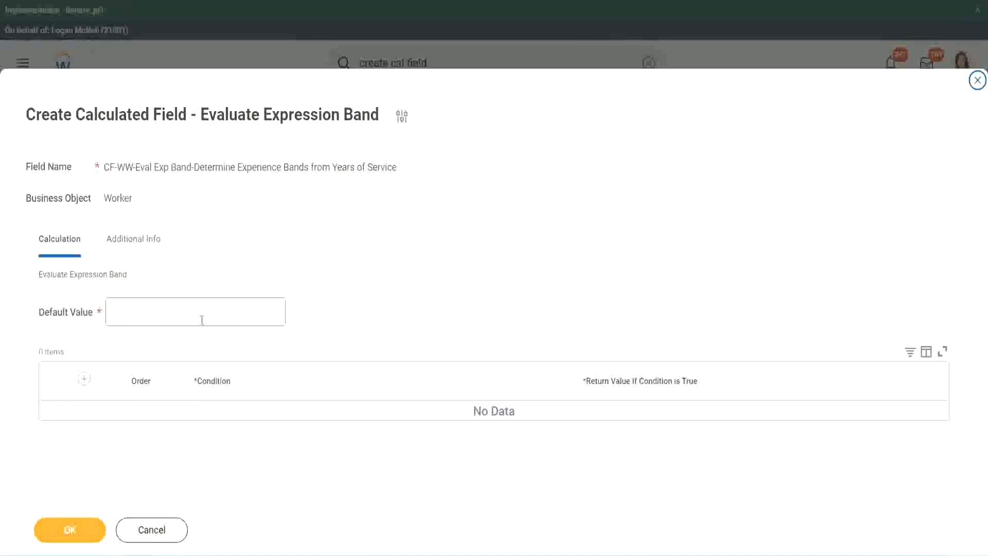
Set the default value to "-" and add the first condition row.
left_click(143, 318)
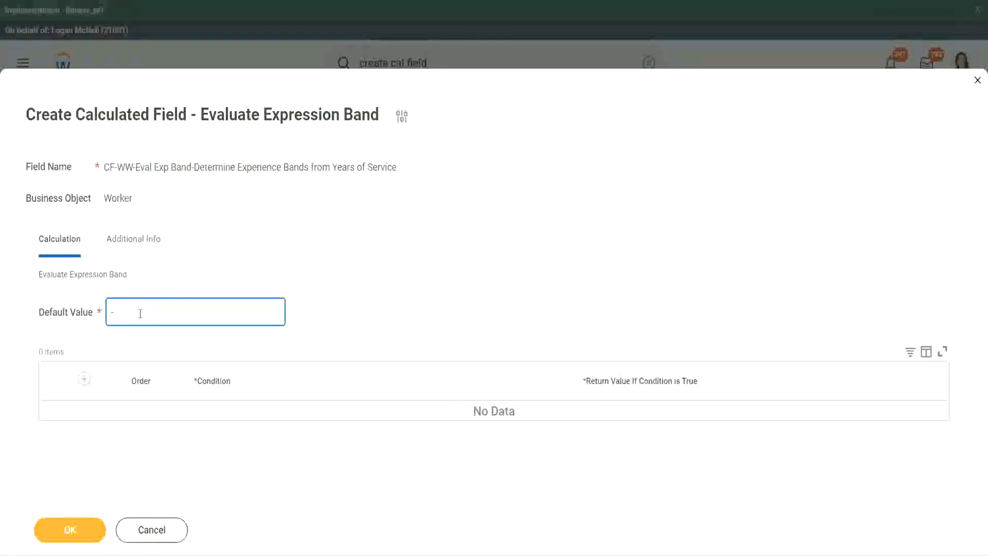
left_click(83, 380)
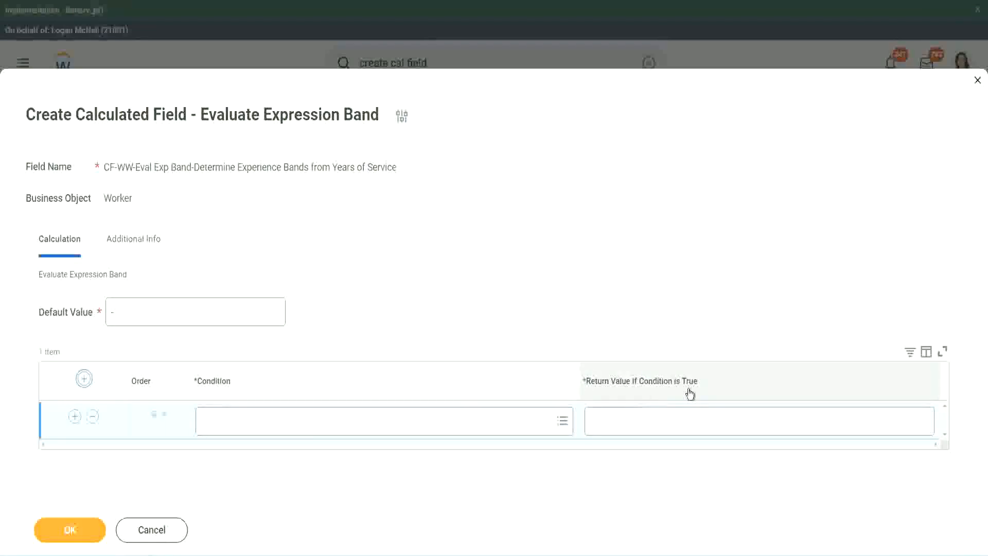
left_click(643, 420)
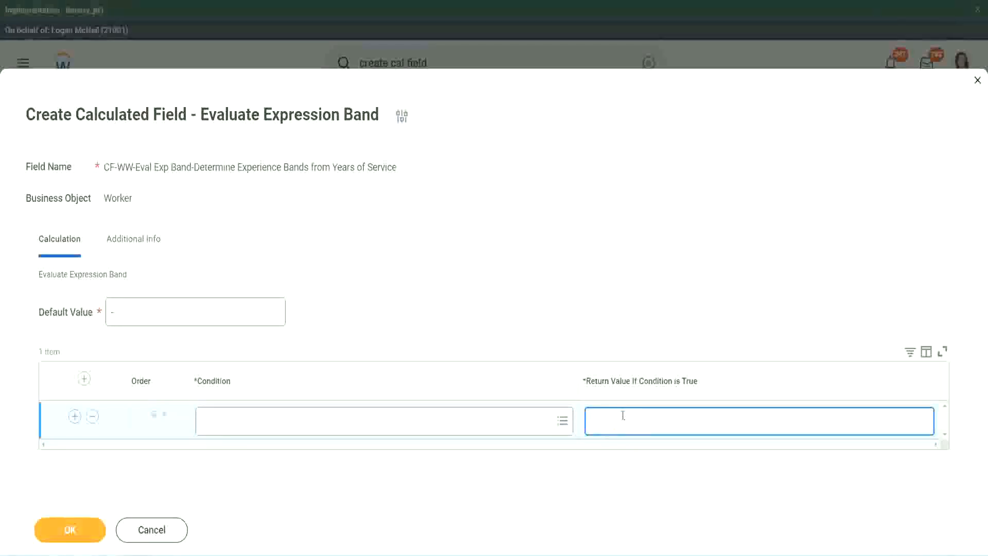
type("adkjdjaidjaijdiaj")
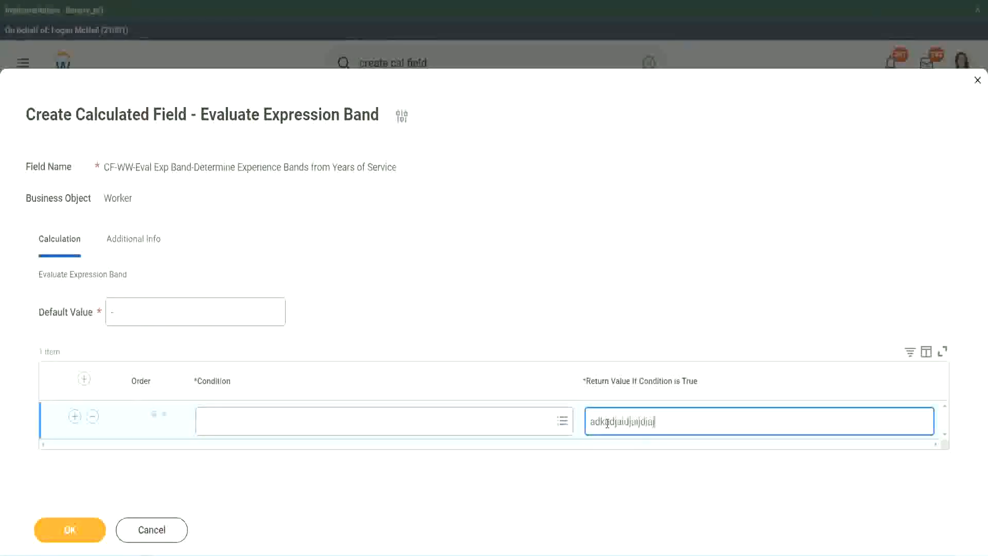
key("BackSpace")
key("BackSpace")
key("BackSpace")
key("BackSpace")
key("BackSpace")
key("BackSpace")
key("BackSpace")
key("BackSpace")
key("BackSpace")
key("BackSpace")
key("BackSpace")
key("BackSpace")
key("BackSpace")
key("BackSpace")
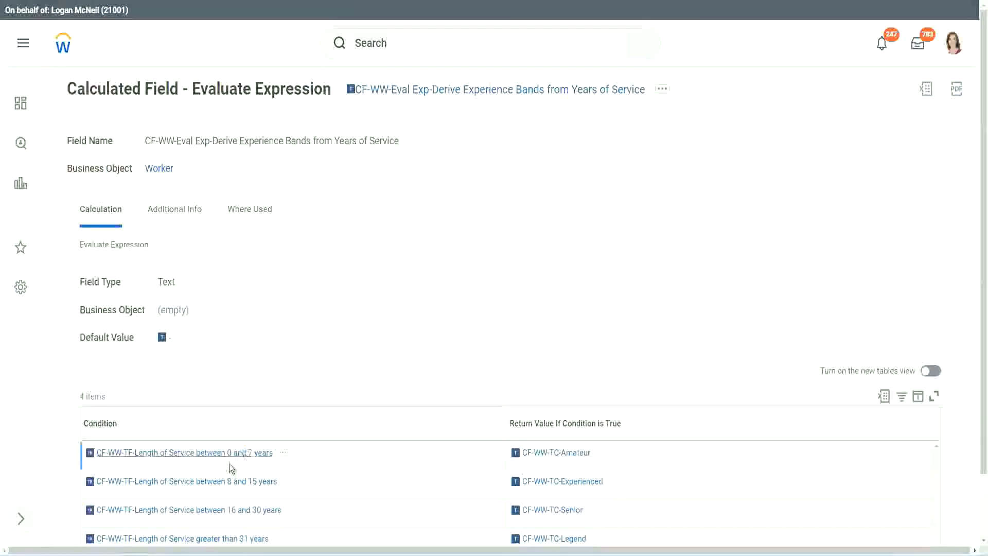
Copy the CF-WW-TF-Length of Service between 0 and 7 years condition from the existing field into the first row, with return value Amateur.
right_click(229, 461)
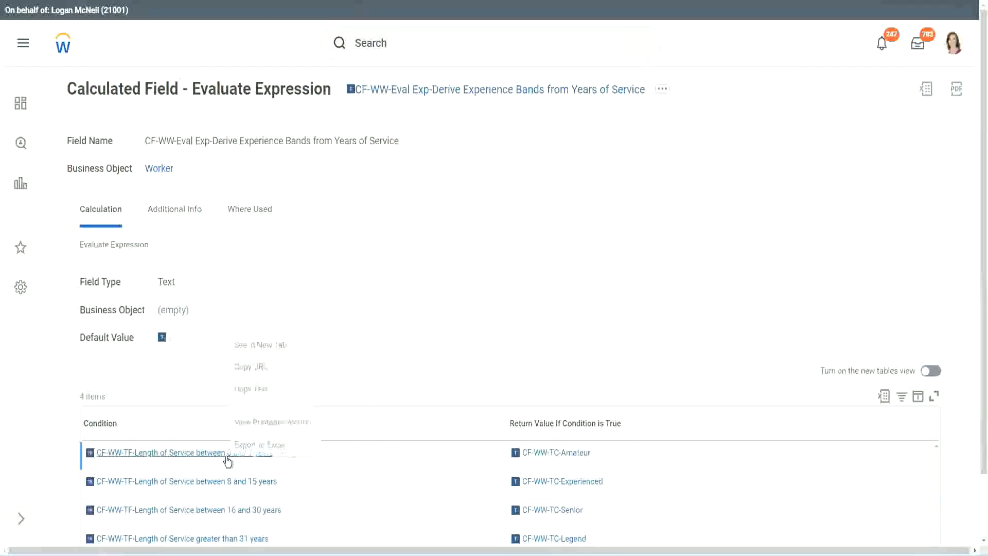
left_click(268, 389)
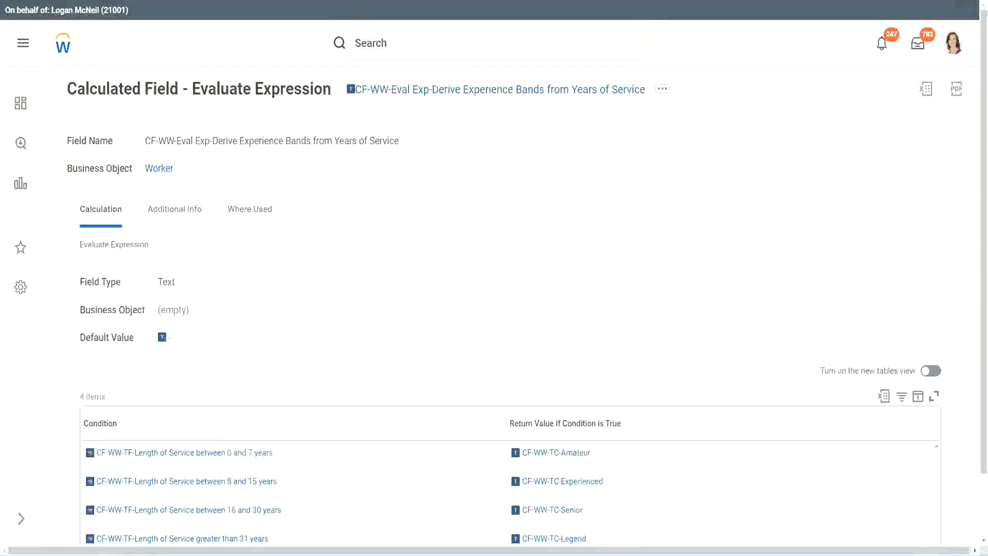
key("alt+Tab")
left_click(251, 426)
key("ctrl+v")
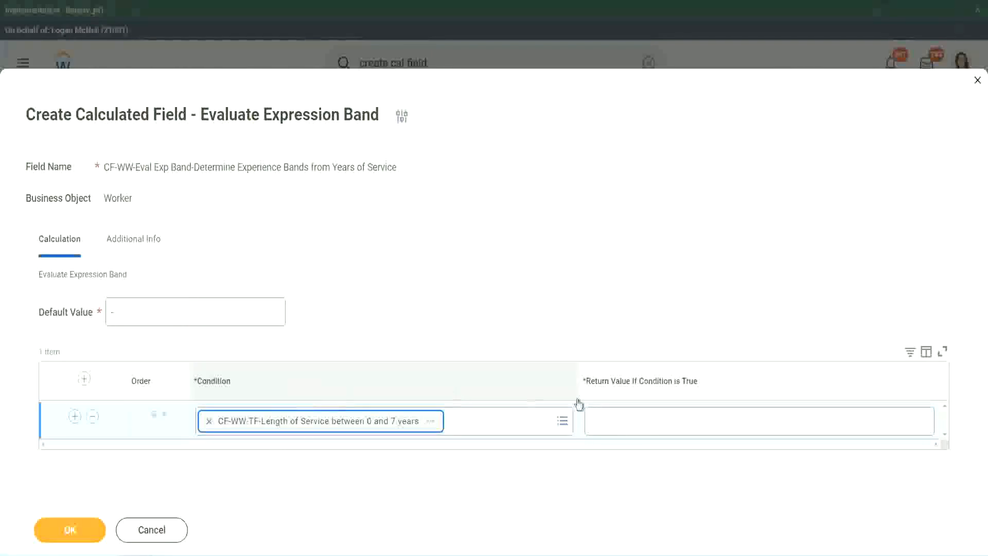
left_click(625, 412)
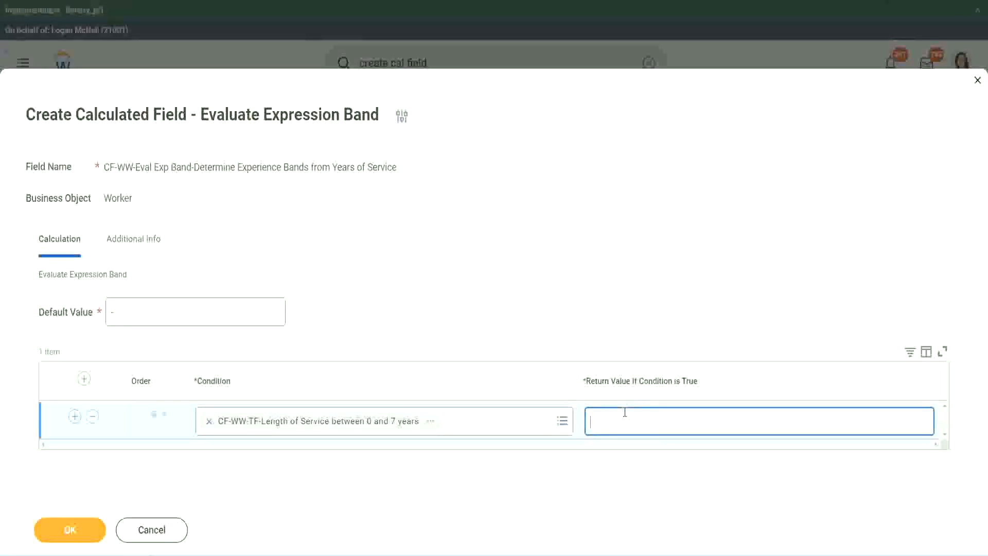
type("Amateur")
Add three more empty rows to the condition table below the Amateur row.
left_click(75, 416)
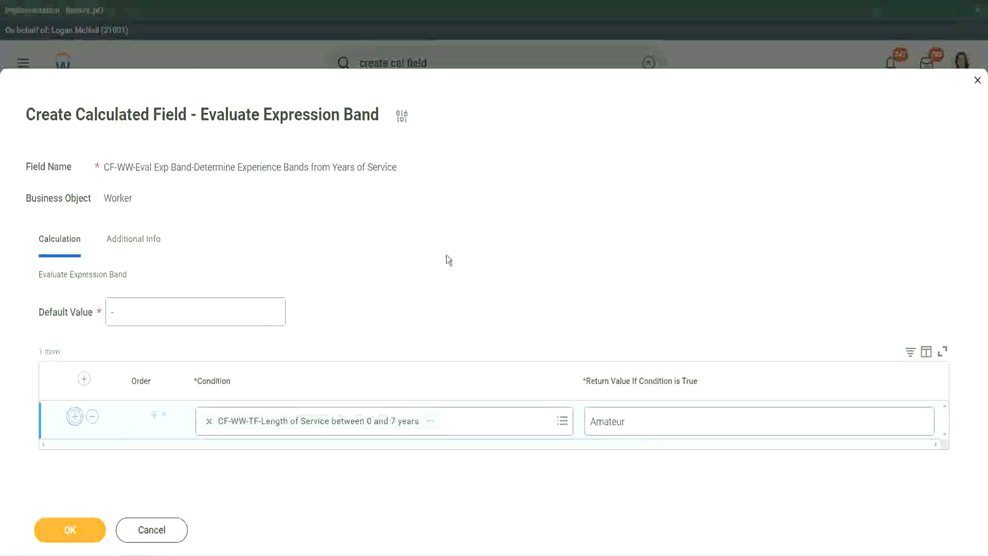
left_click(74, 454)
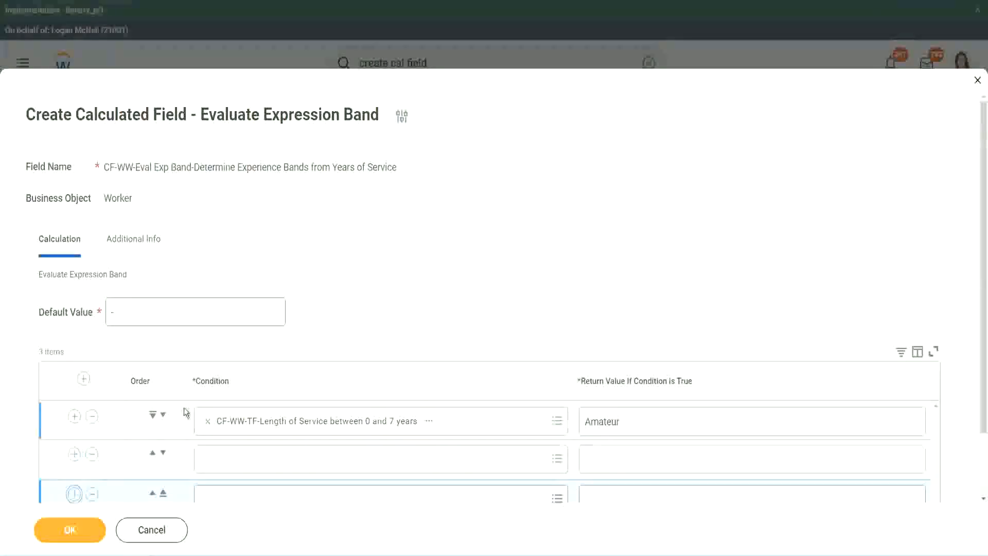
scroll(184, 409, "down", 2)
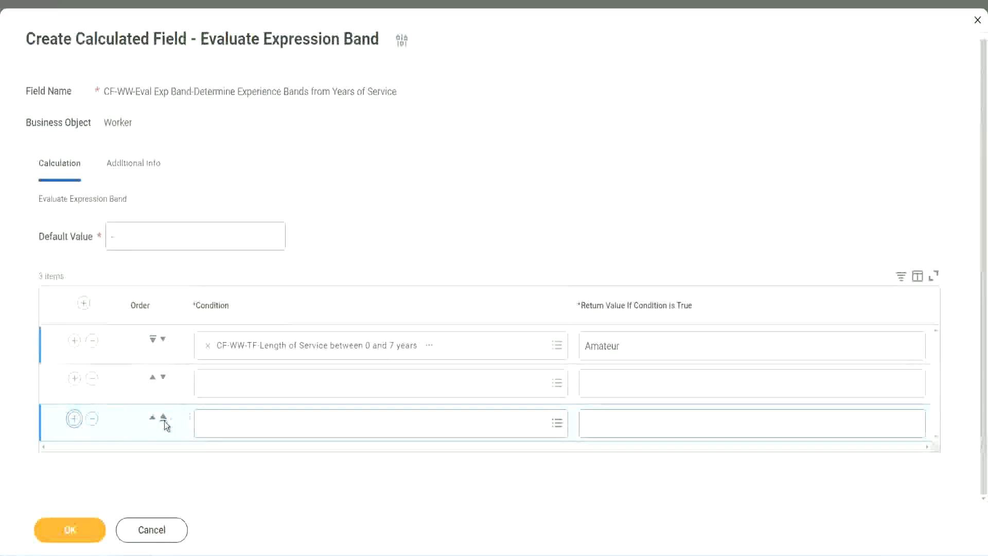
left_click(75, 419)
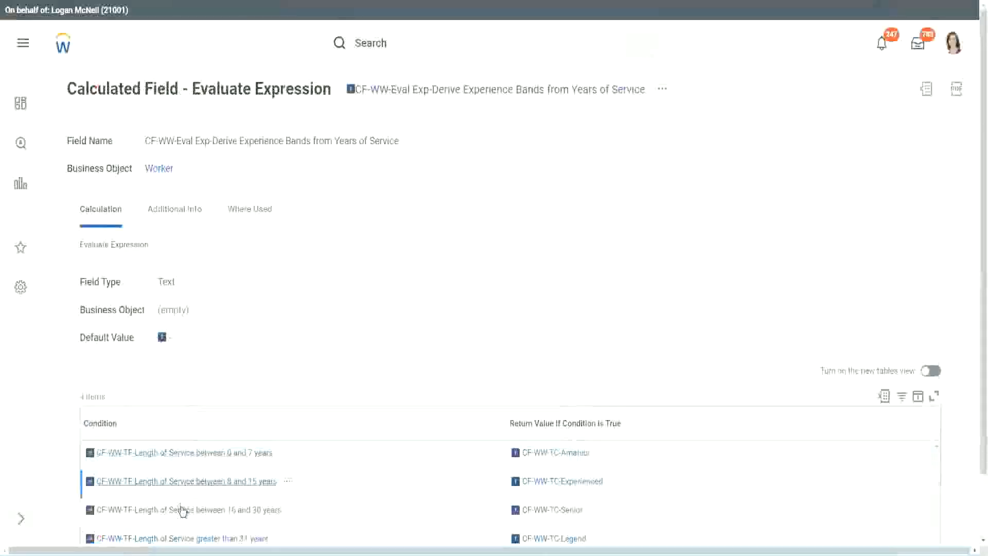
Copy the existing field's "Length of Service between 16 and 30 years" condition into the second row and move that row down to third place.
right_click(180, 509)
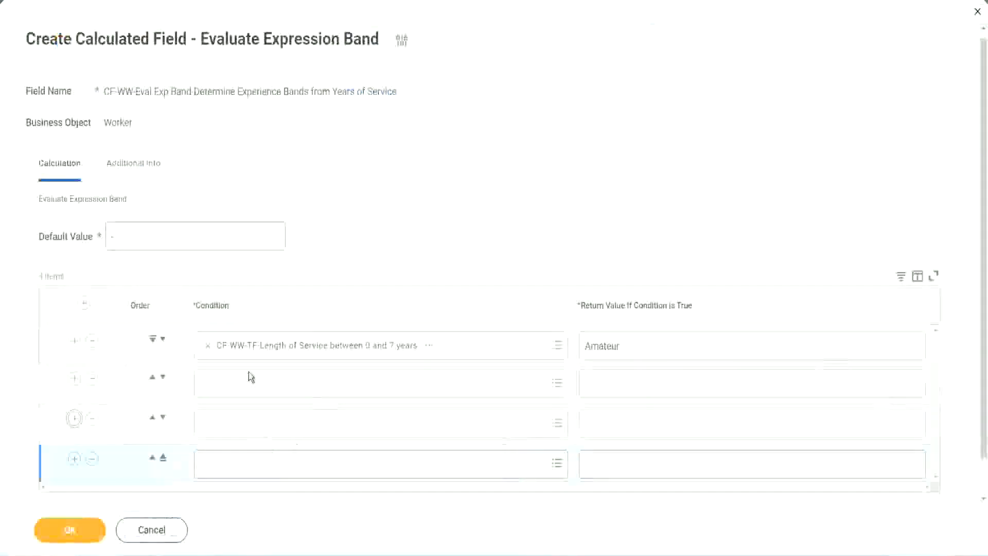
left_click(253, 382)
key("ctrl+v")
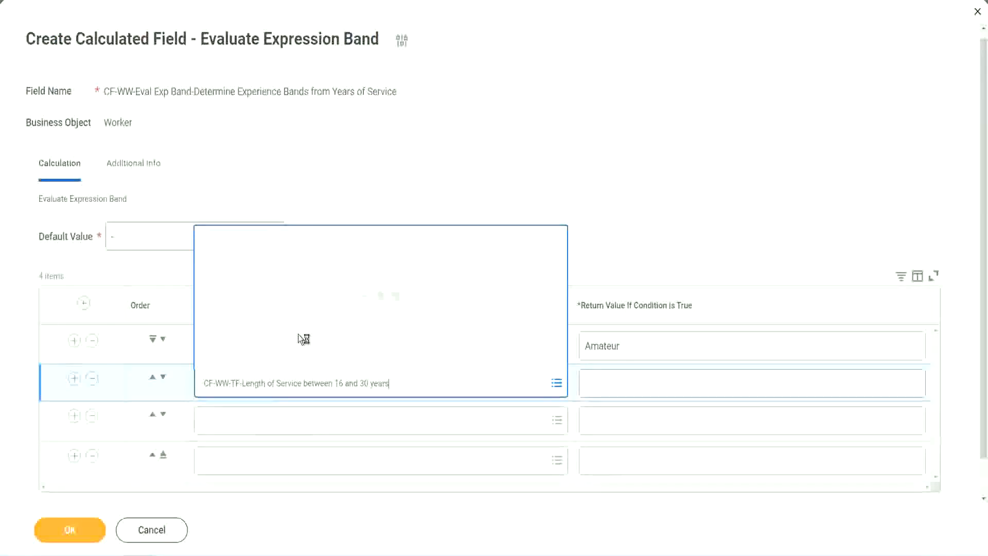
left_click(162, 381)
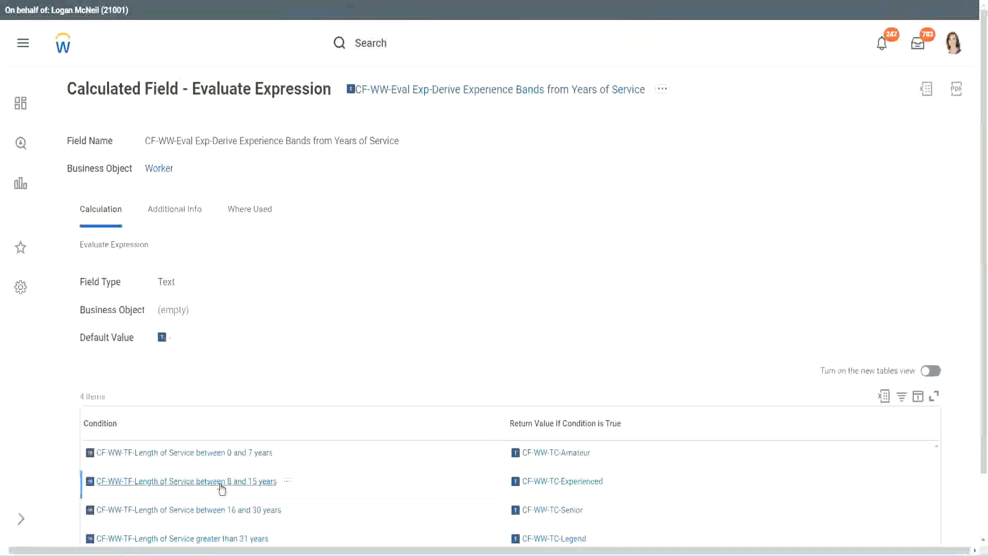
Copy the existing field's CF-WW-TF-Length of Service between 8 and 15 years condition into the empty second row.
right_click(222, 488)
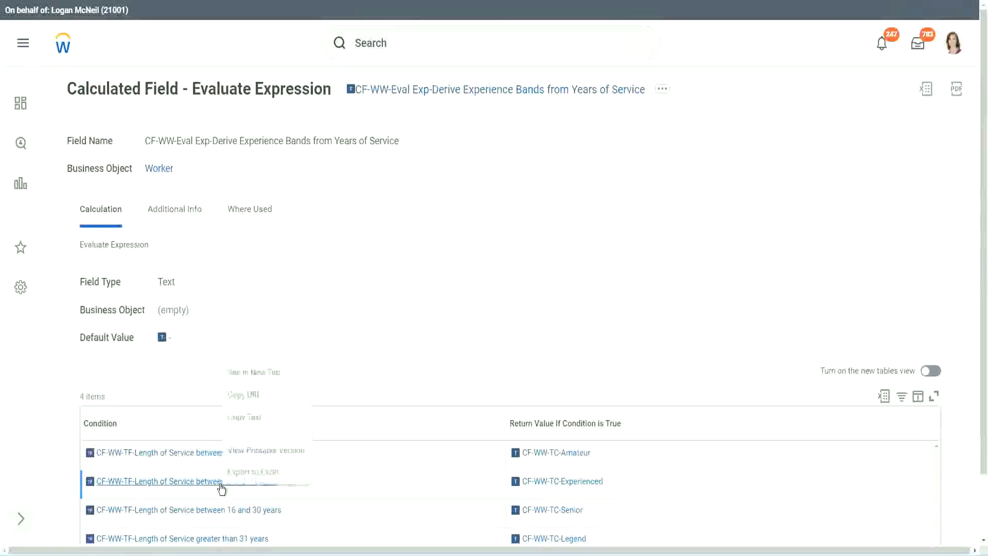
left_click(252, 416)
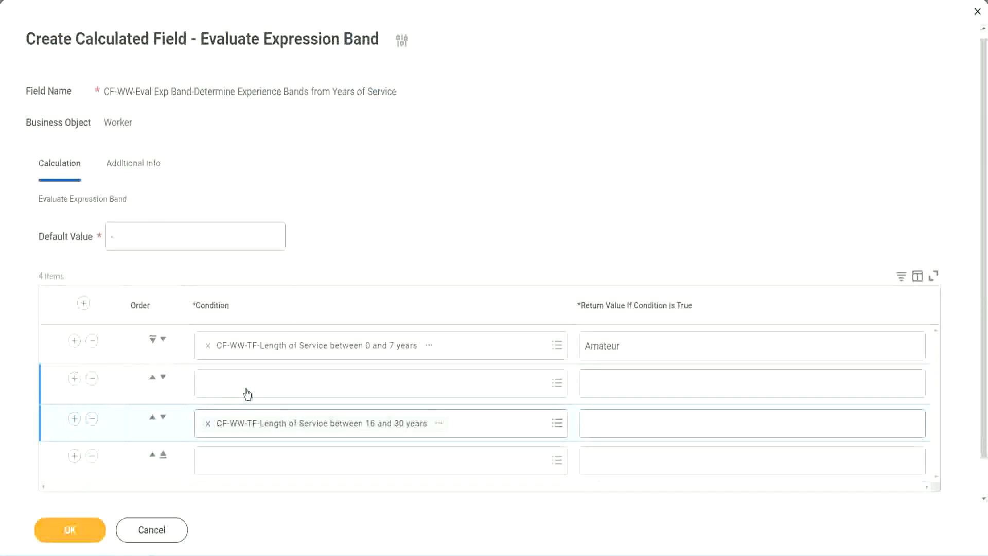
left_click(248, 393)
key("ctrl+v")
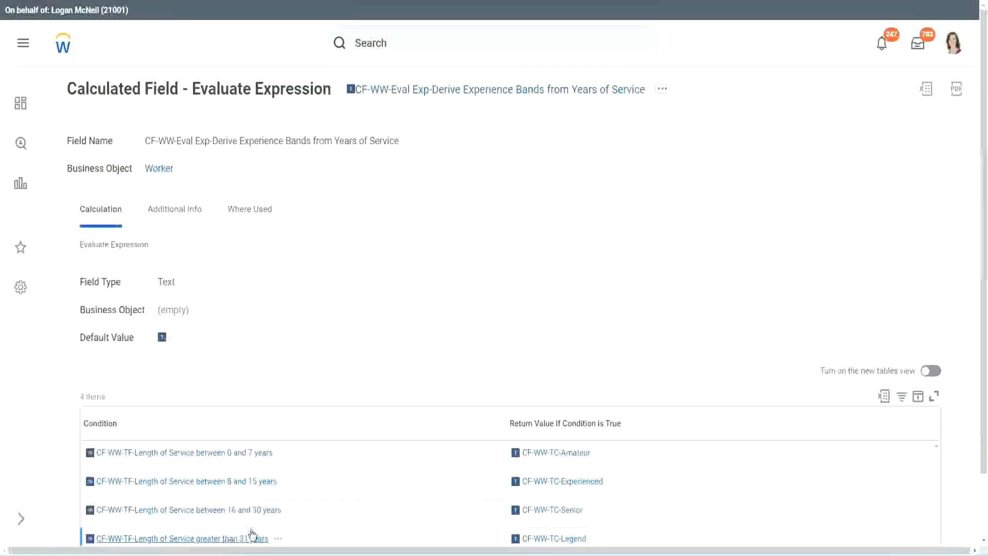
Copy the existing field's CF-WW-TF-Length of Service greater than 31 years condition into the fourth row.
right_click(252, 533)
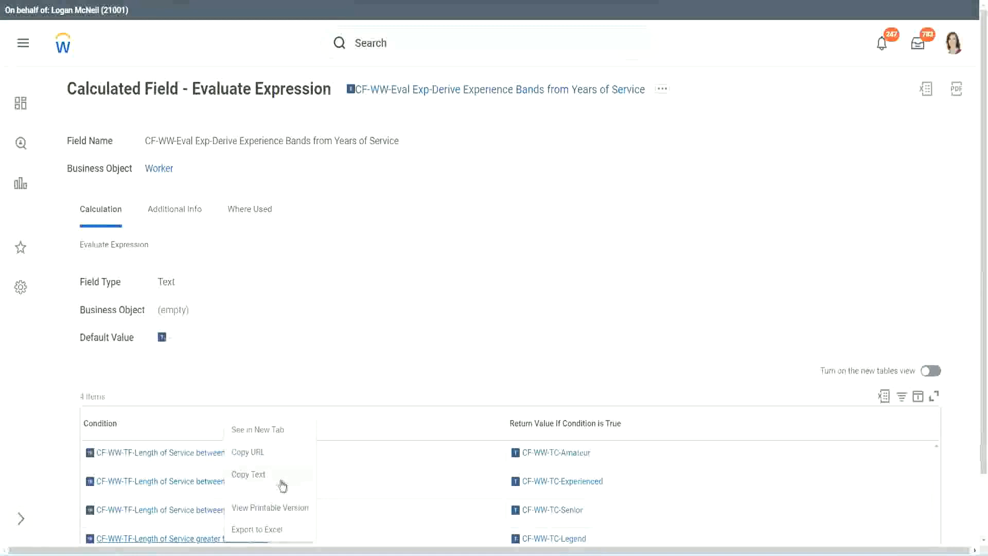
left_click(282, 484)
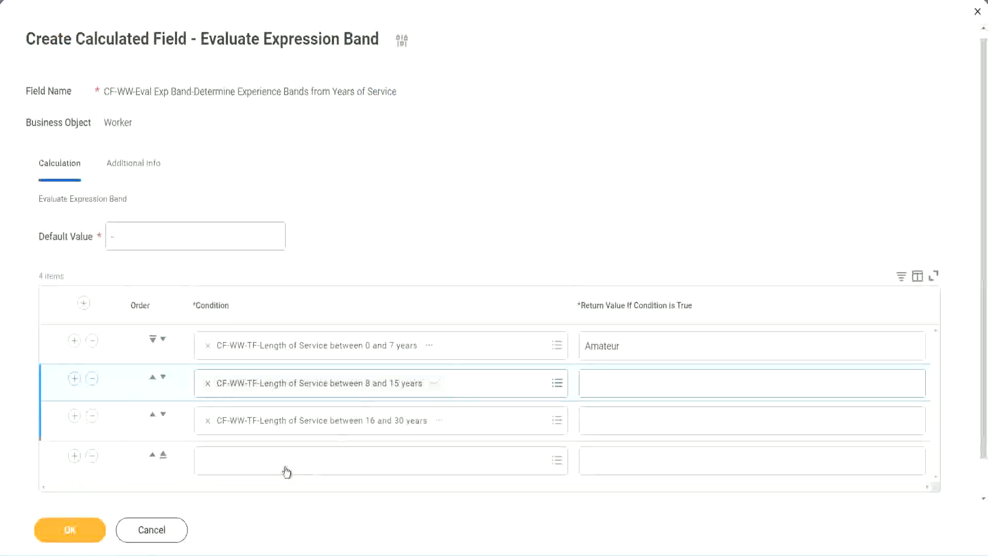
left_click(286, 468)
key("ctrl+v")
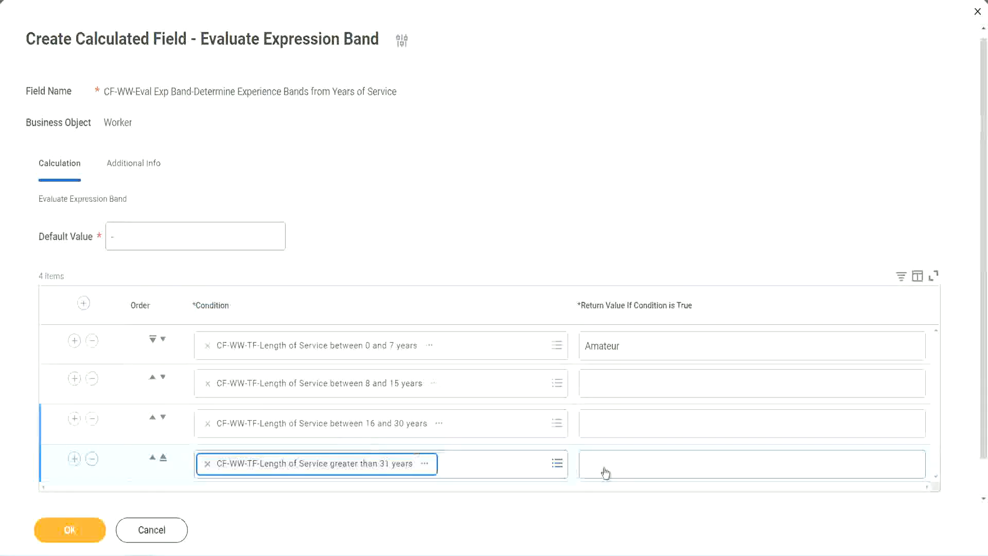
Enter the return values Legend for over 31 years, Senior for 16 to 30 and Experienced for 8 to 15, and save the calculated field.
left_click(650, 463)
type("Le")
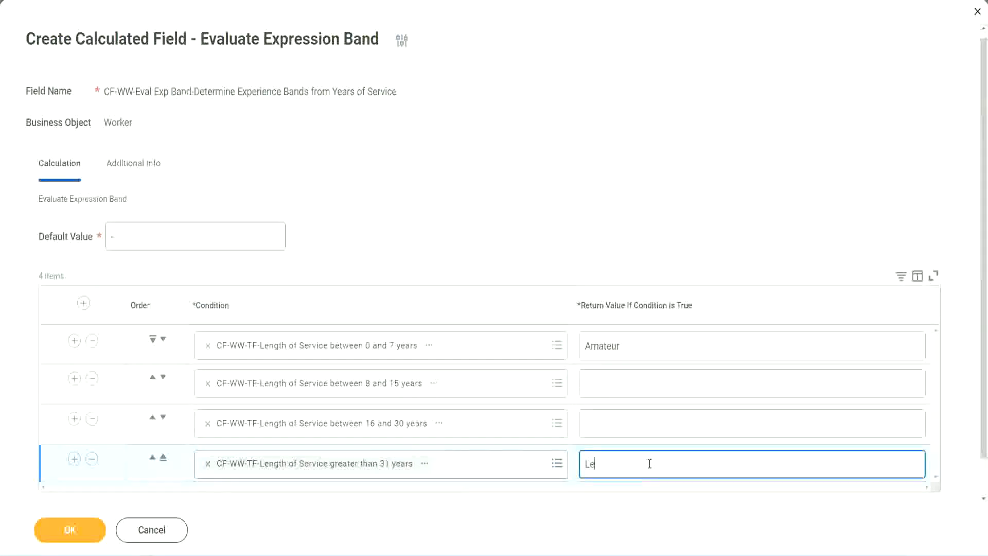
type("gend")
left_click(607, 422)
type("S")
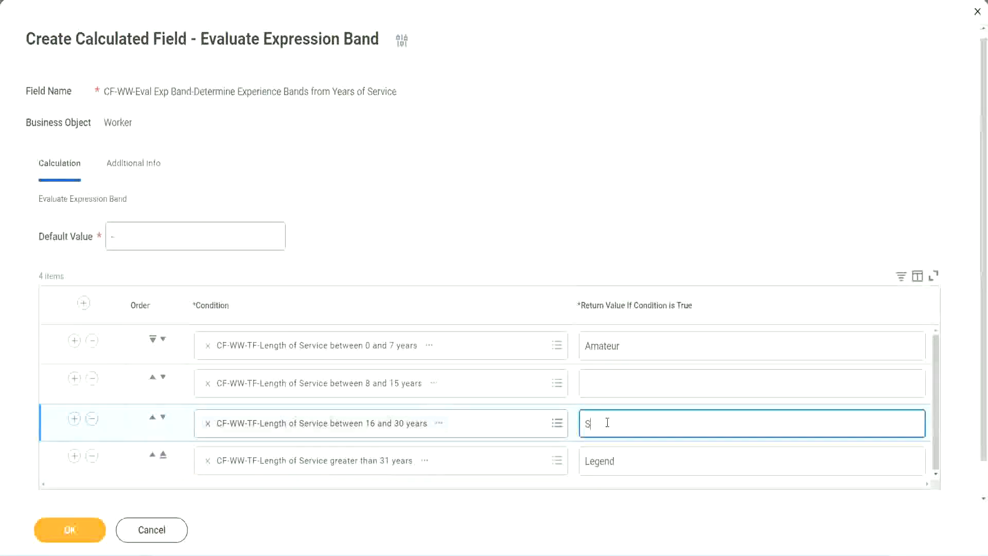
type("enior")
left_click(622, 385)
type("Ex")
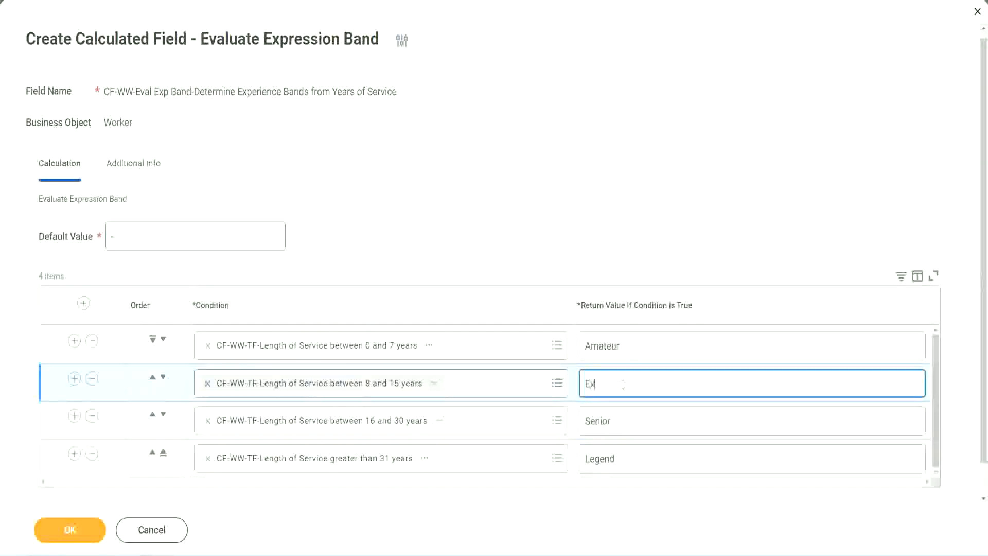
type("perienced")
left_click(70, 530)
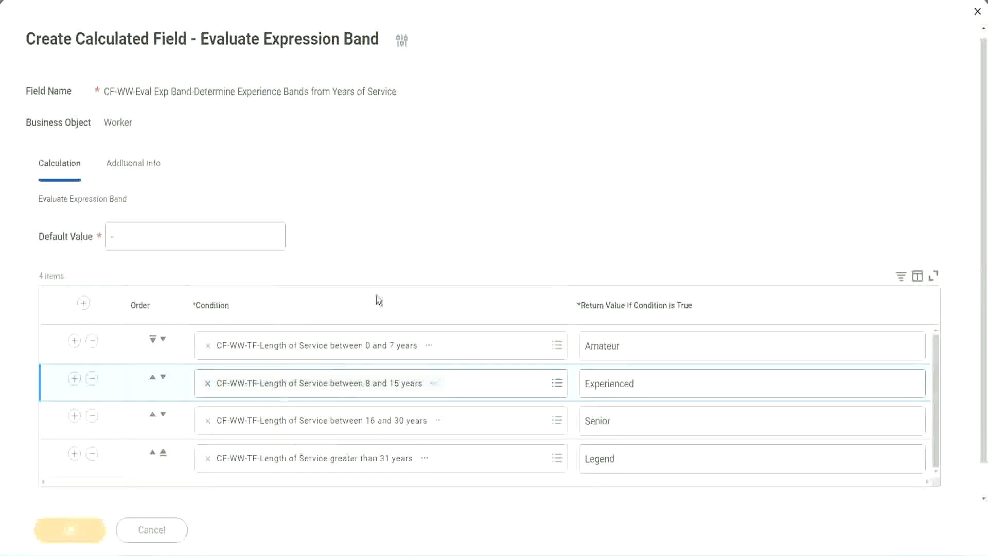
Review the return value of each condition in the saved field and copy the calculated field's name.
scroll(339, 314, "down", 3)
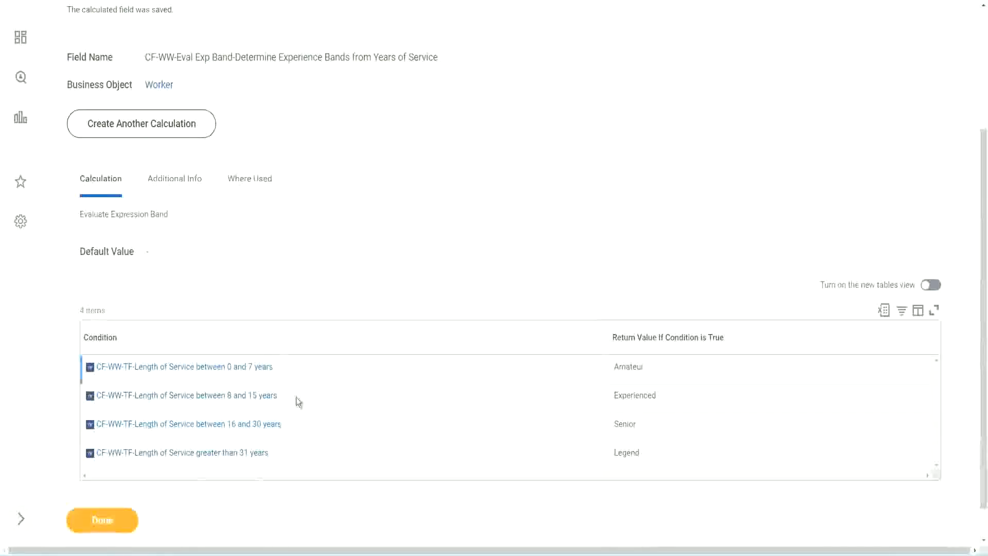
double_click(632, 364)
double_click(629, 395)
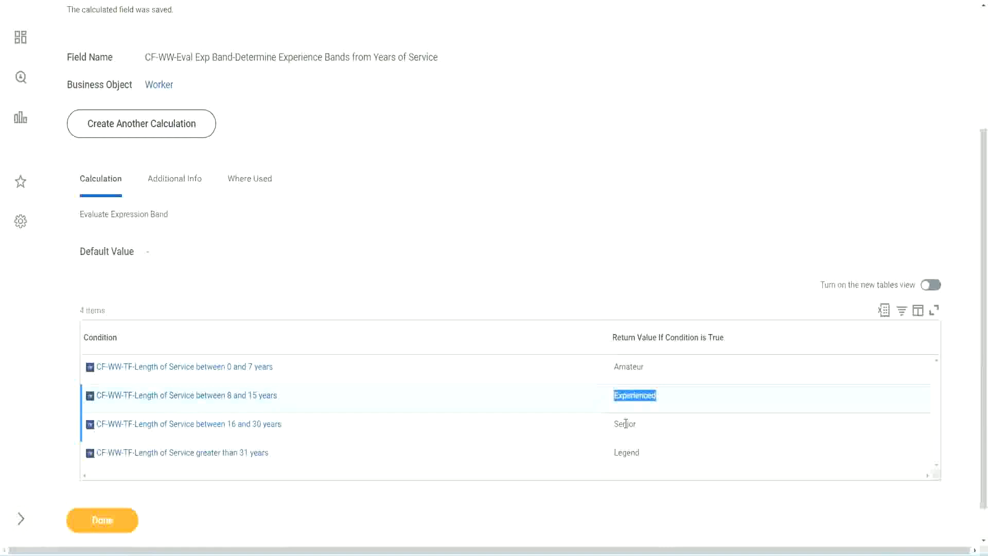
double_click(625, 423)
left_click(628, 450)
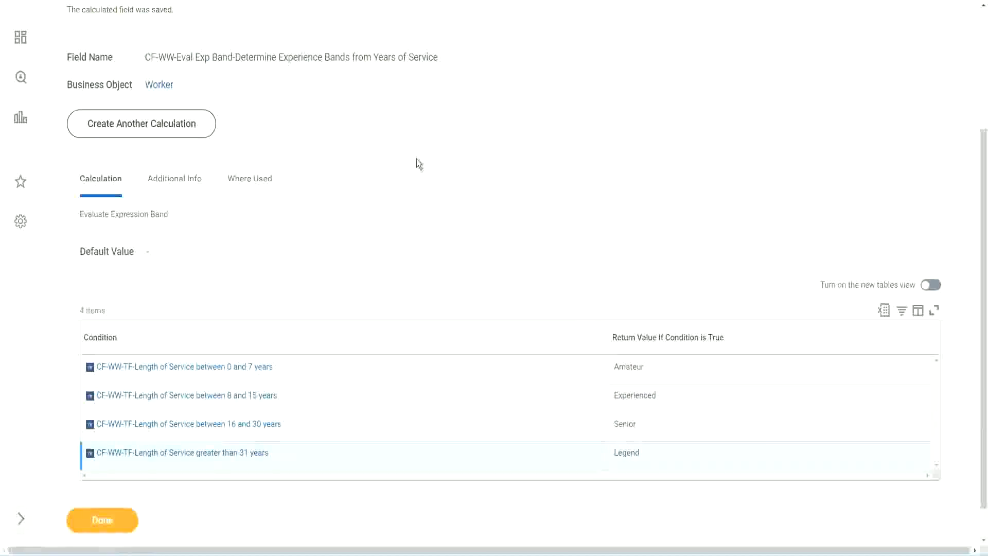
scroll(419, 164, "up", 3)
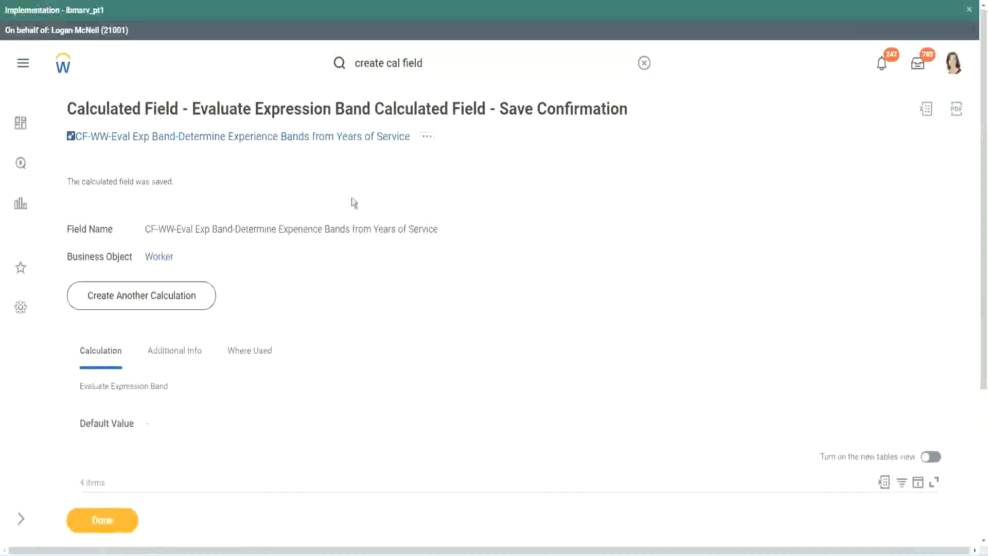
right_click(323, 137)
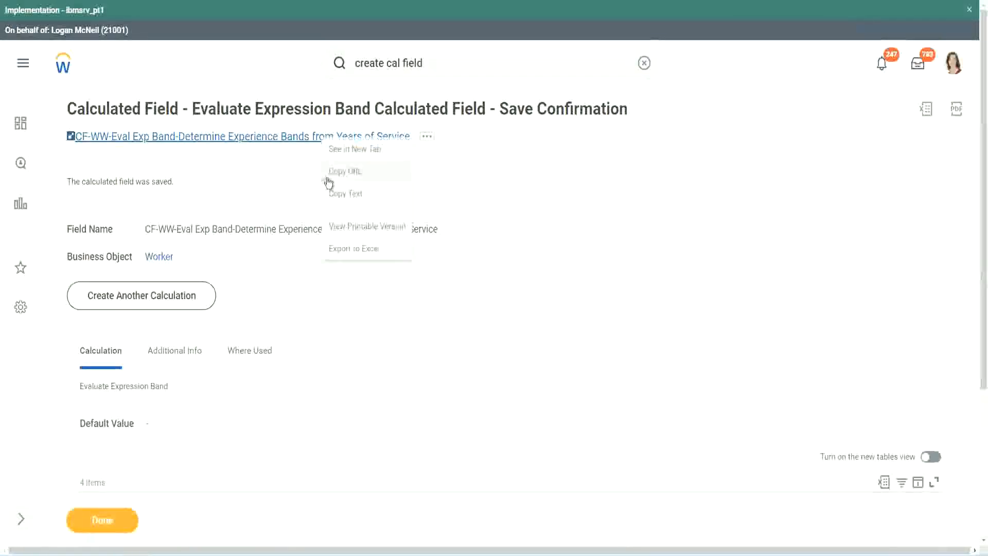
left_click(344, 198)
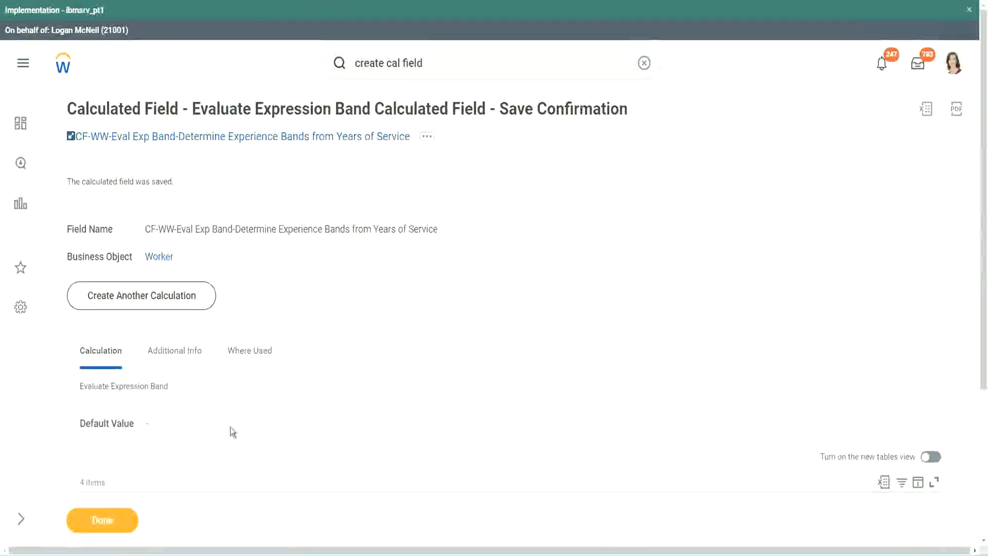
Examine the saved field's conditions and return values alongside the calculated field functions slide and the experience band notes.
scroll(326, 398, "down", 3)
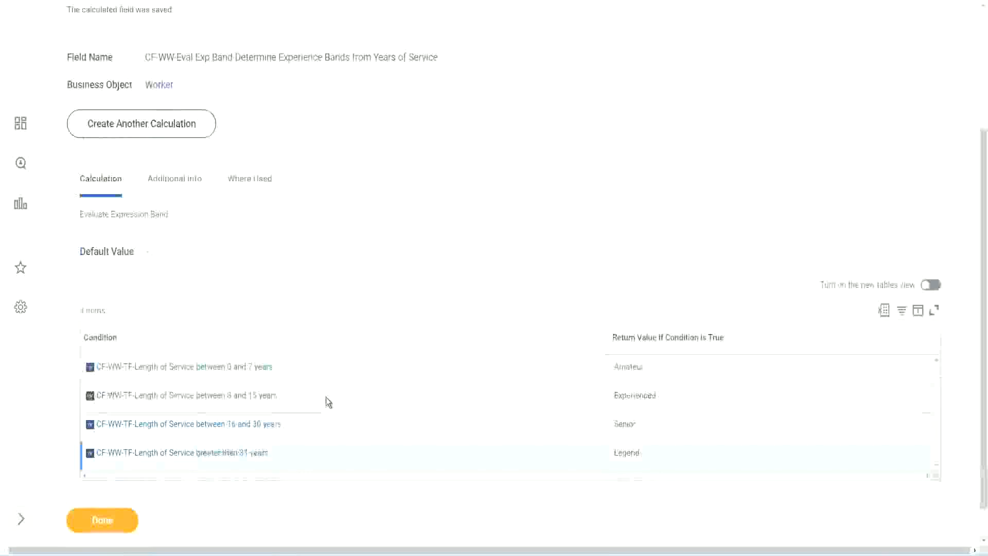
scroll(325, 397, "down", 1)
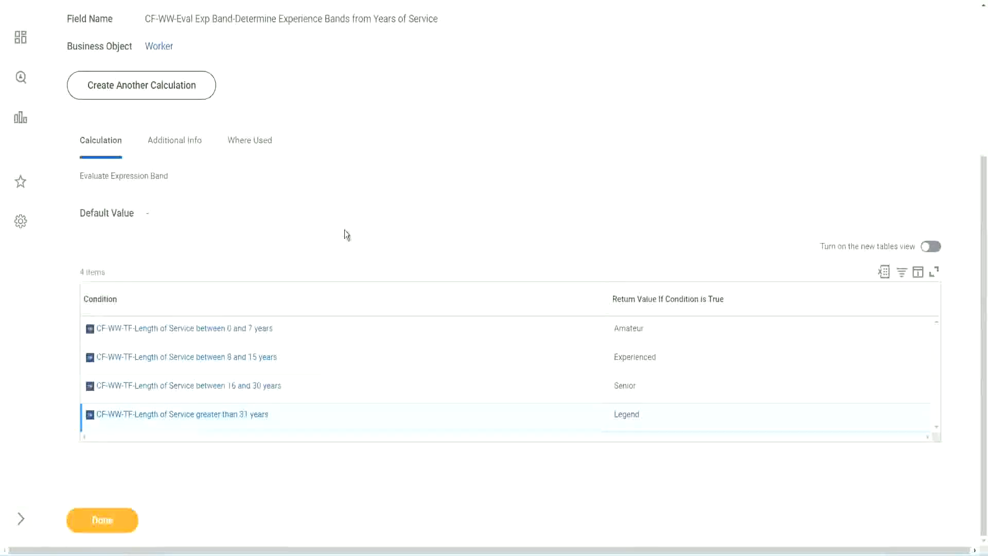
scroll(344, 230, "up", 2)
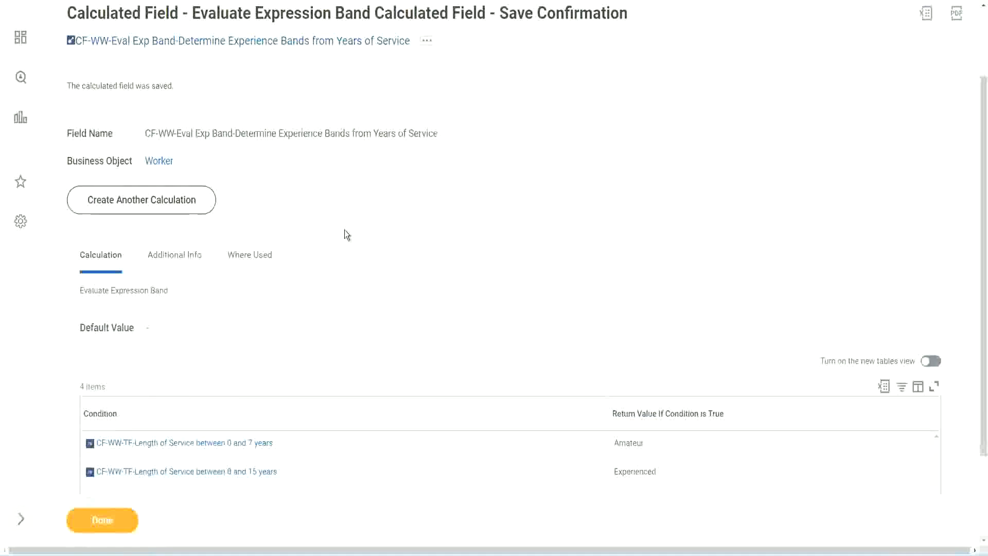
scroll(345, 229, "down", 2)
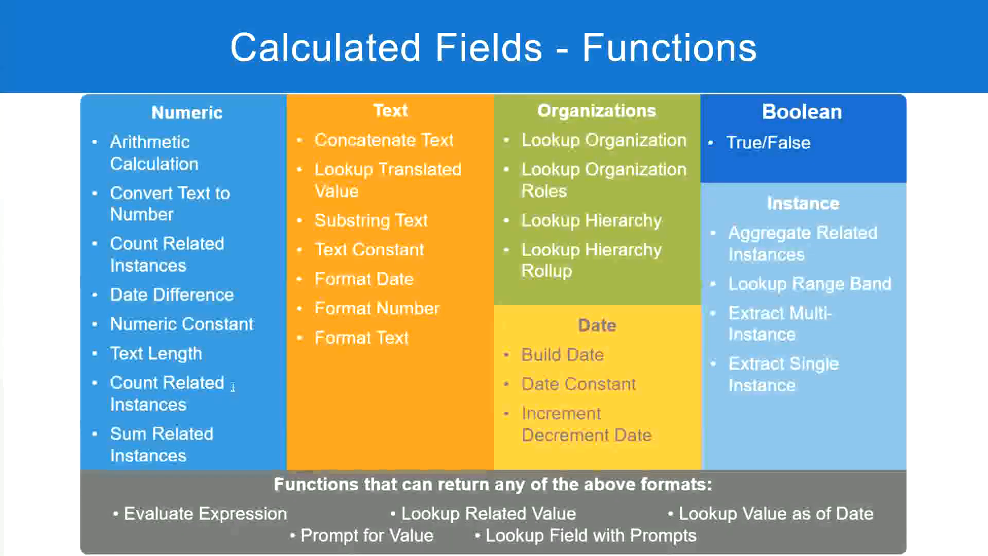
key("alt+Tab")
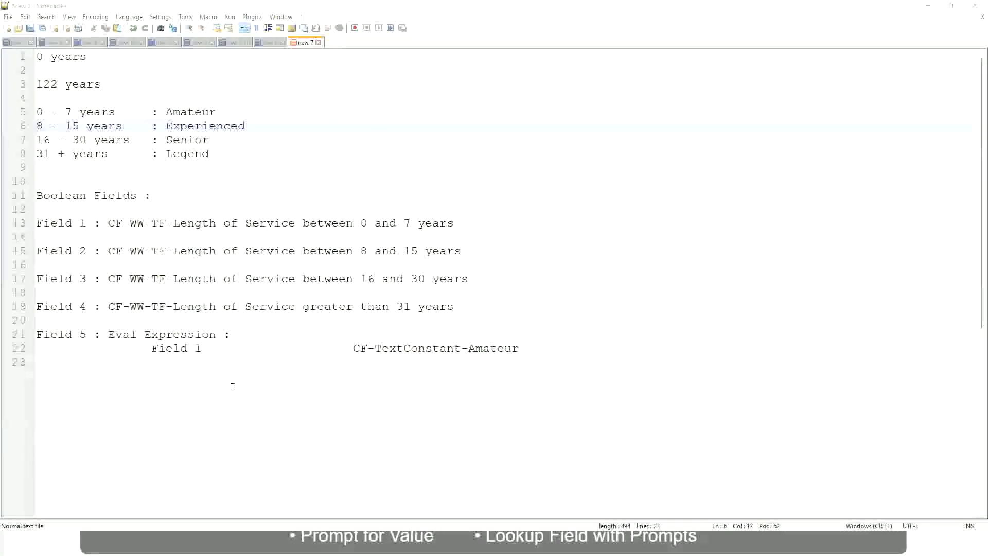
key("alt+Tab")
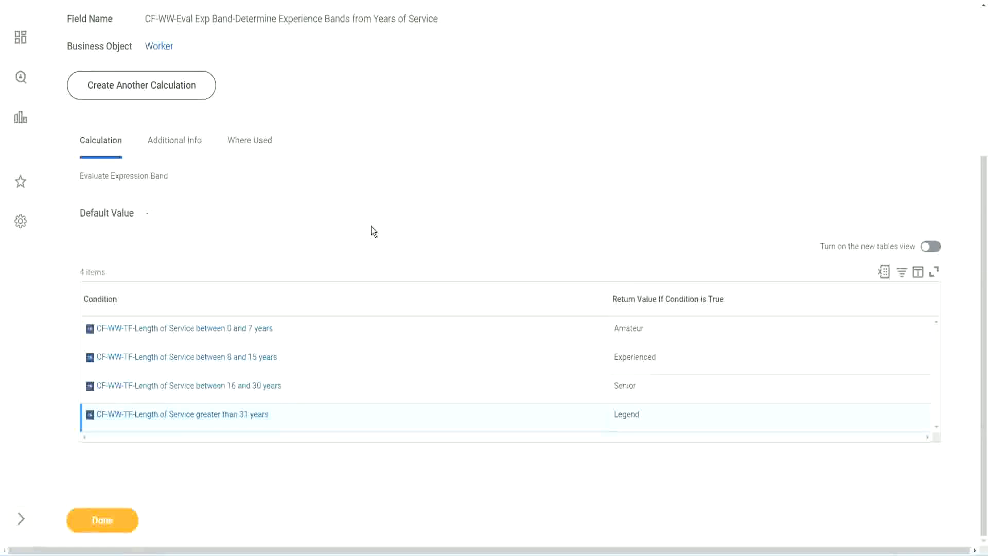
scroll(371, 226, "up", 1)
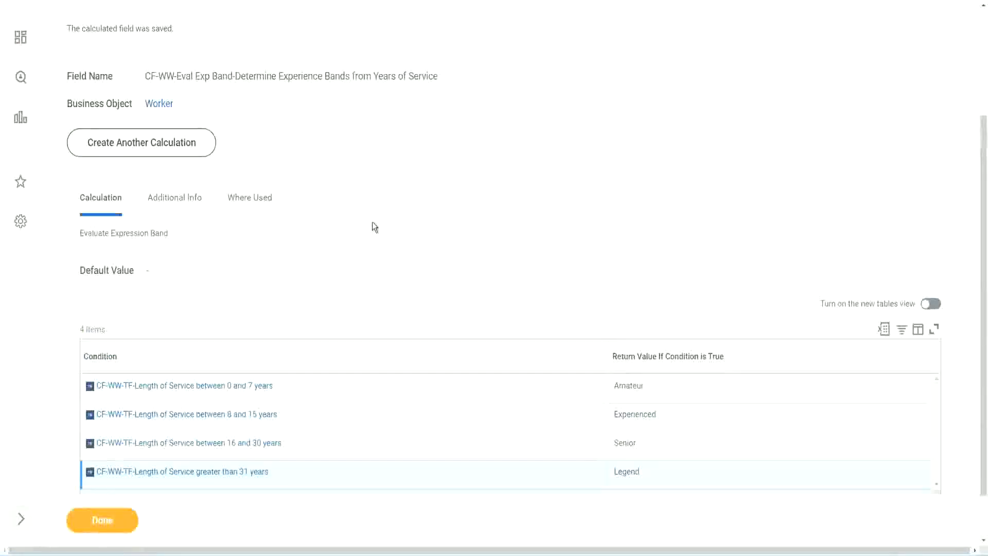
scroll(372, 225, "up", 3)
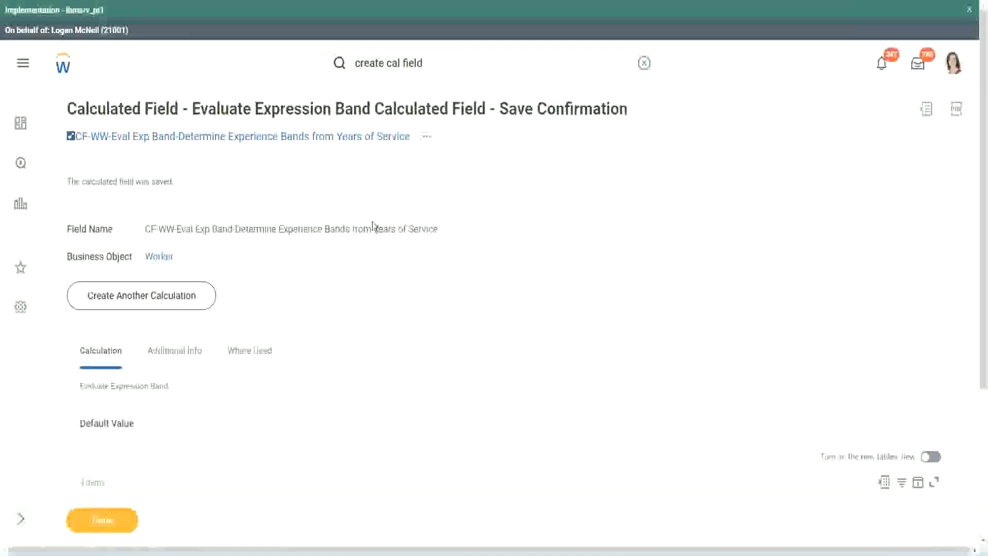
scroll(371, 225, "down", 4)
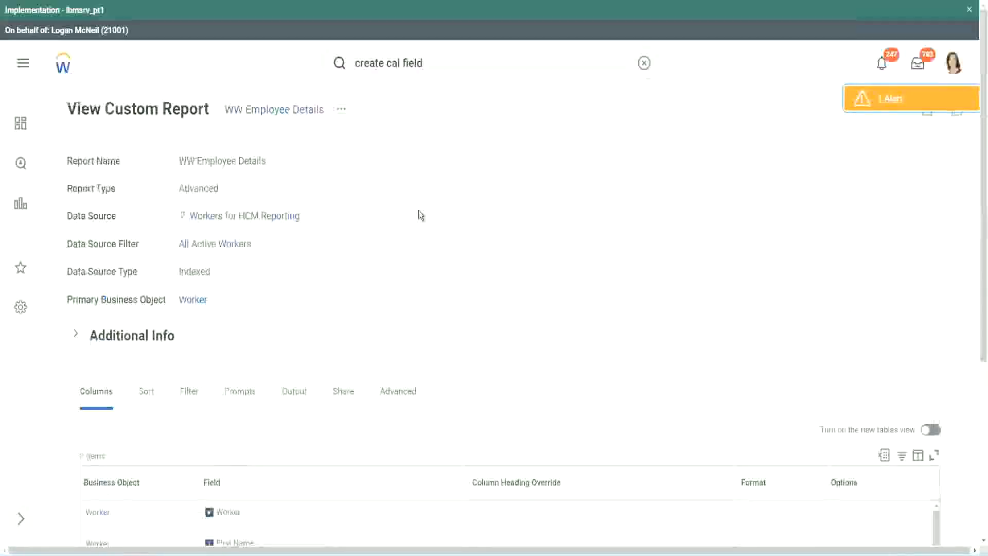
Open the WW Employee Details custom report for editing.
left_click(341, 108)
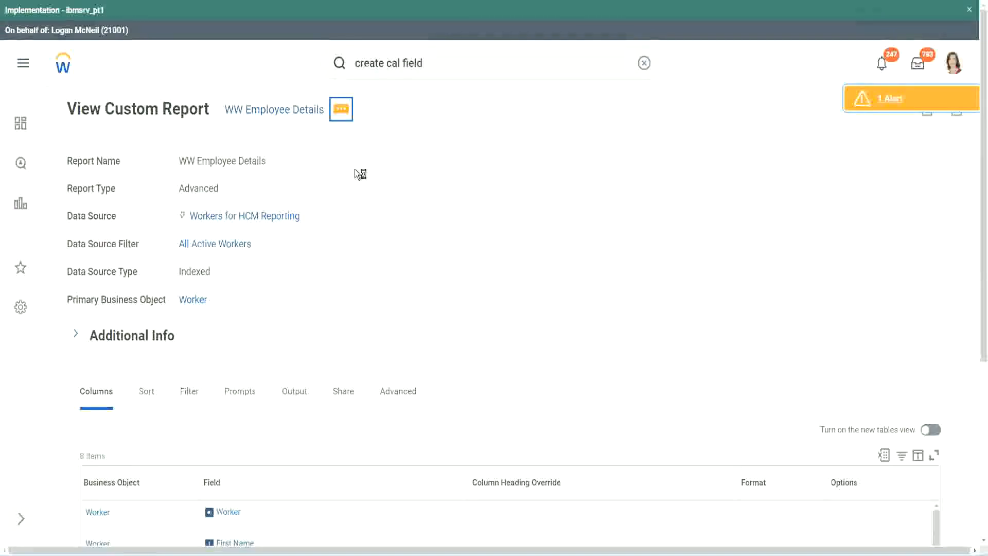
mouse_move(397, 170)
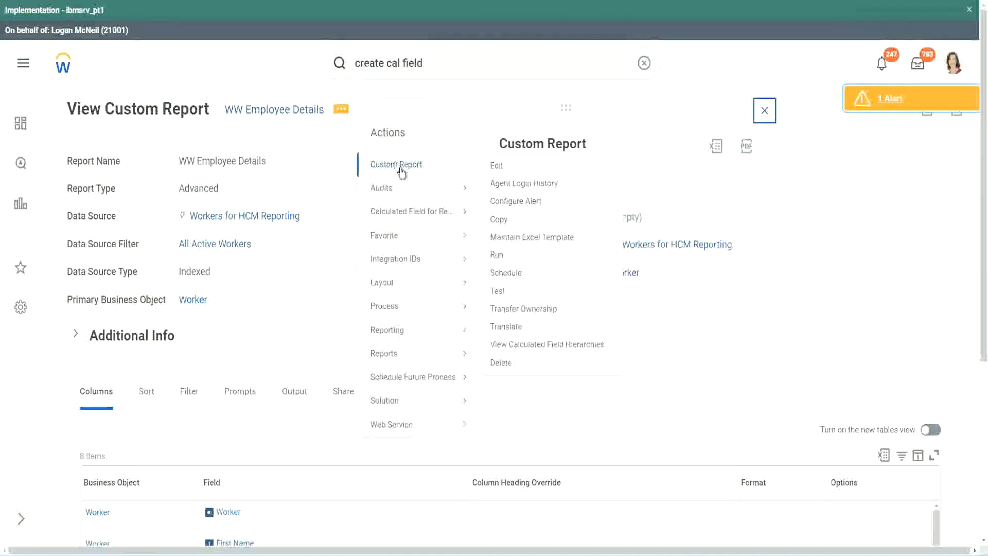
left_click(498, 166)
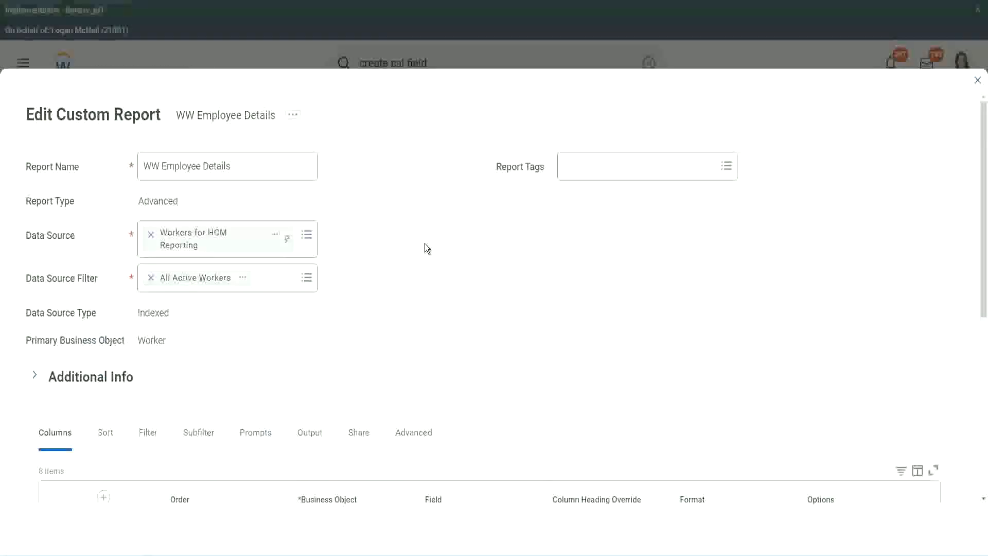
Add a Worker row below the Experience Bands column and enter that column's copied field name in the new row's field search.
scroll(424, 244, "down", 9)
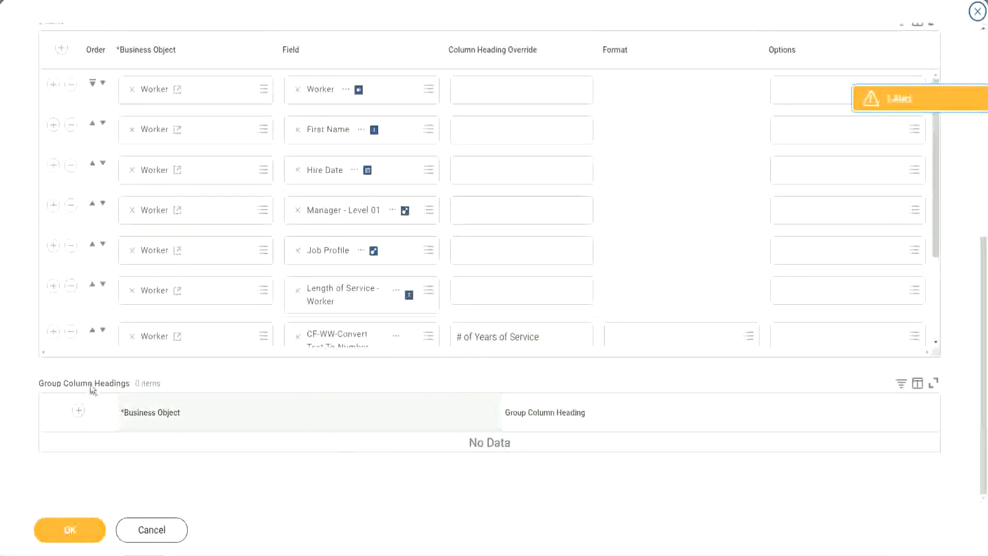
scroll(207, 252, "down", 3)
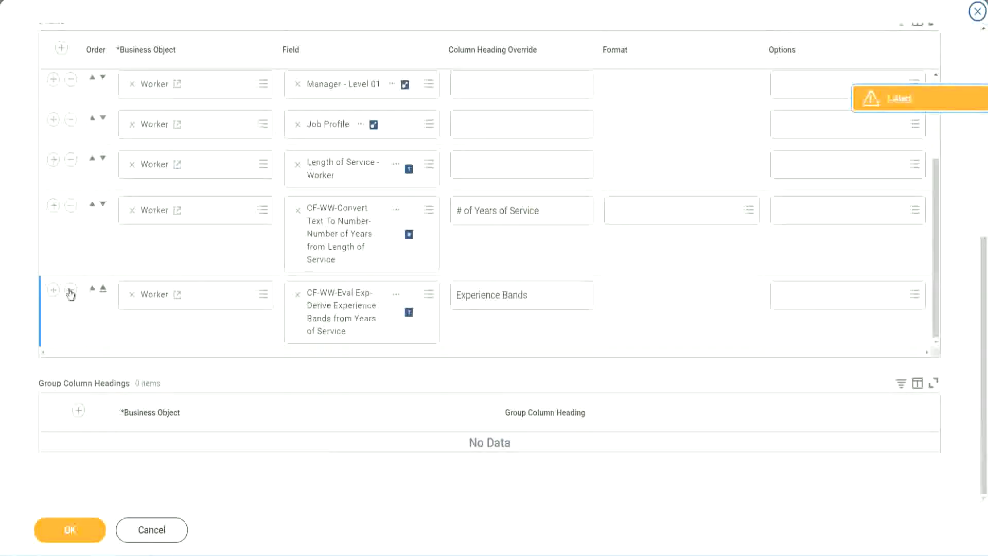
left_click(53, 289)
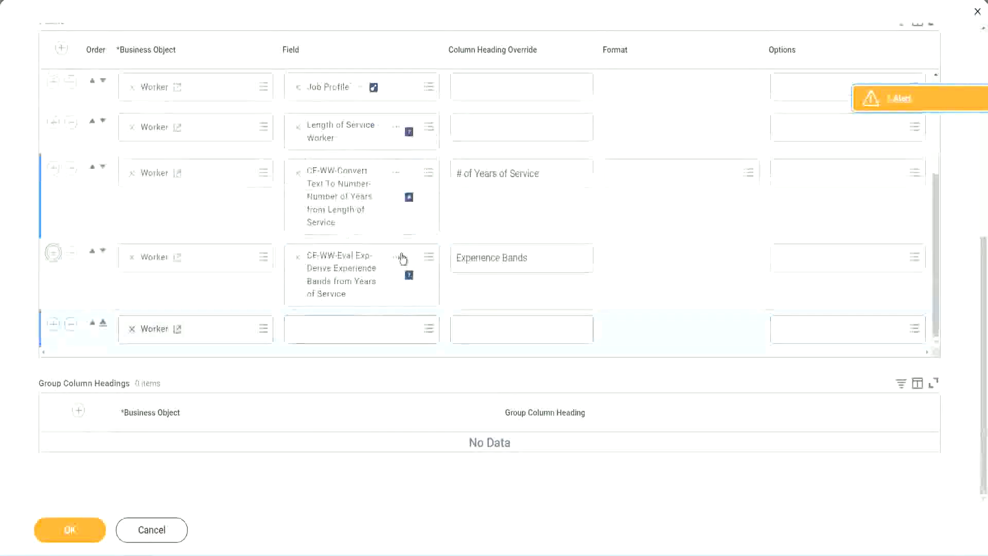
right_click(344, 278)
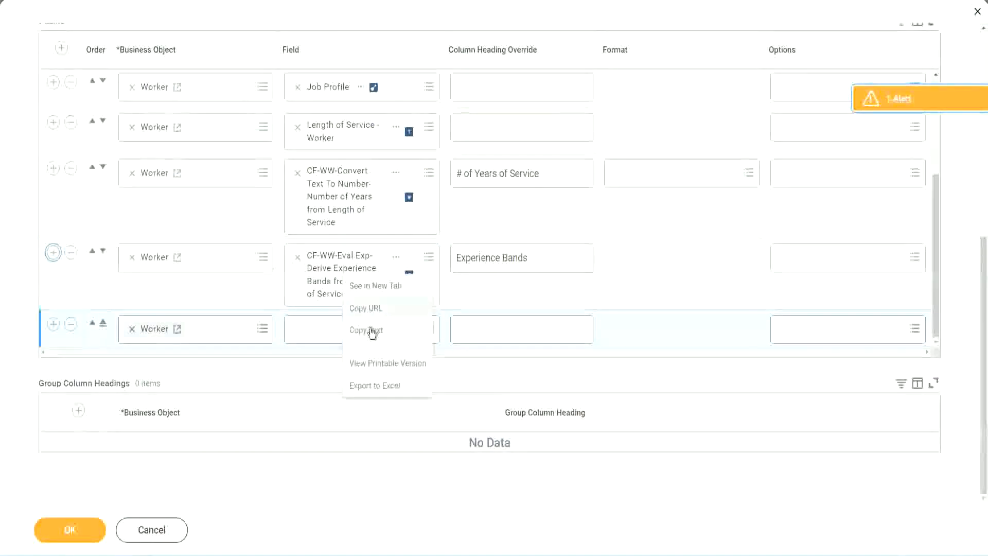
left_click(310, 334)
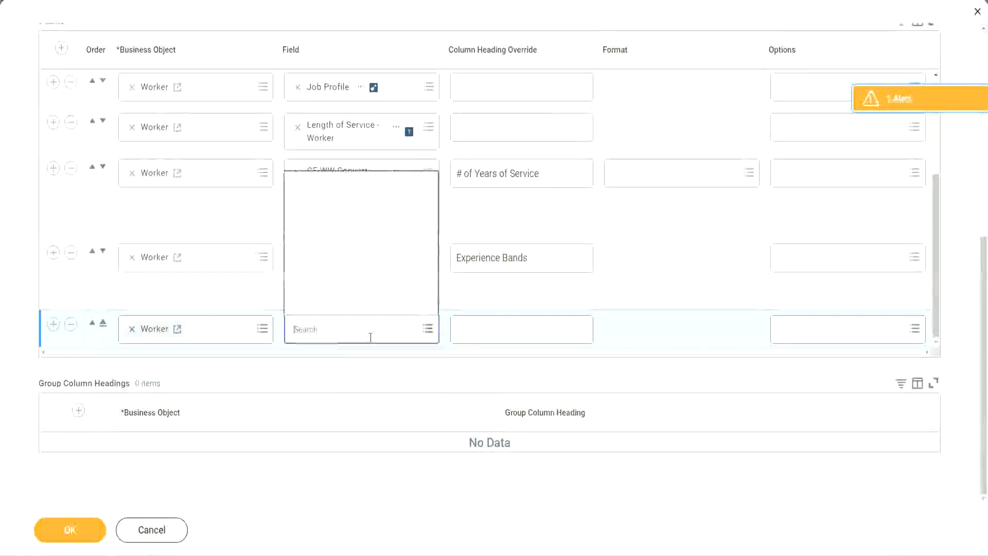
type("CF-WW-Eval Exp-Derive Experience Bands from Years of Service")
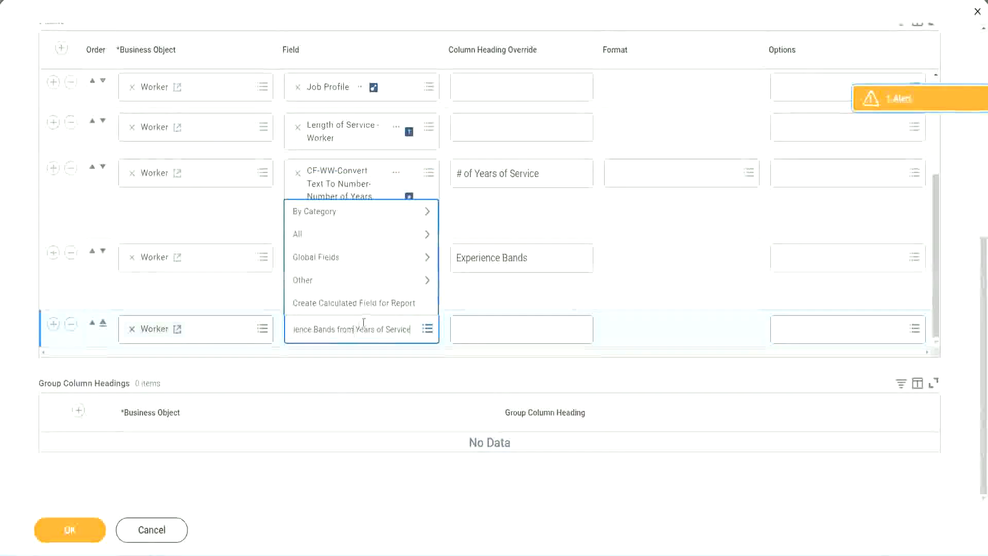
Change the search text to "CF-WW-Eval Exp Band" and select CF-WW-Eval Exp Band-Determine Experience Bands from Years of Service as the new row's field.
key("ctrl+a")
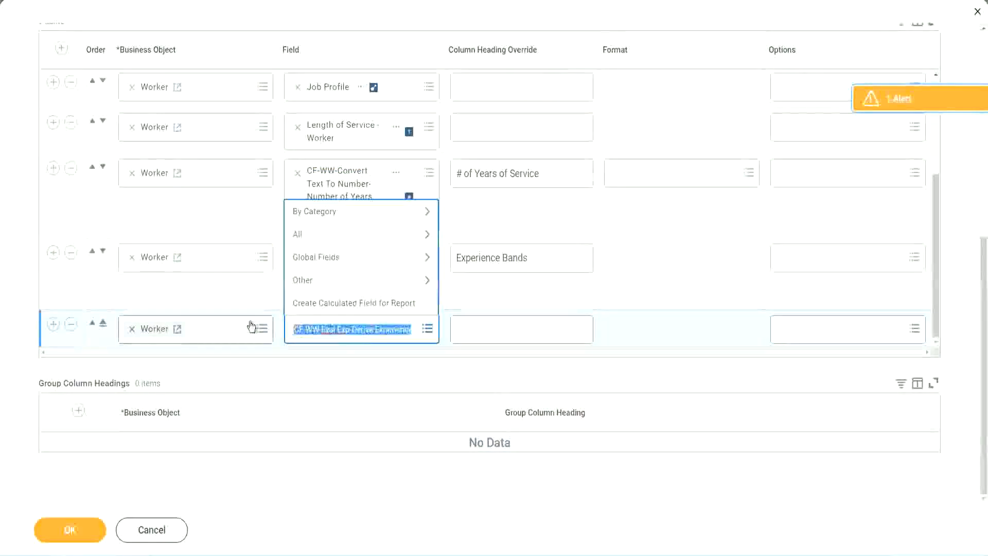
left_click(369, 338)
key("BackSpace")
type("Band")
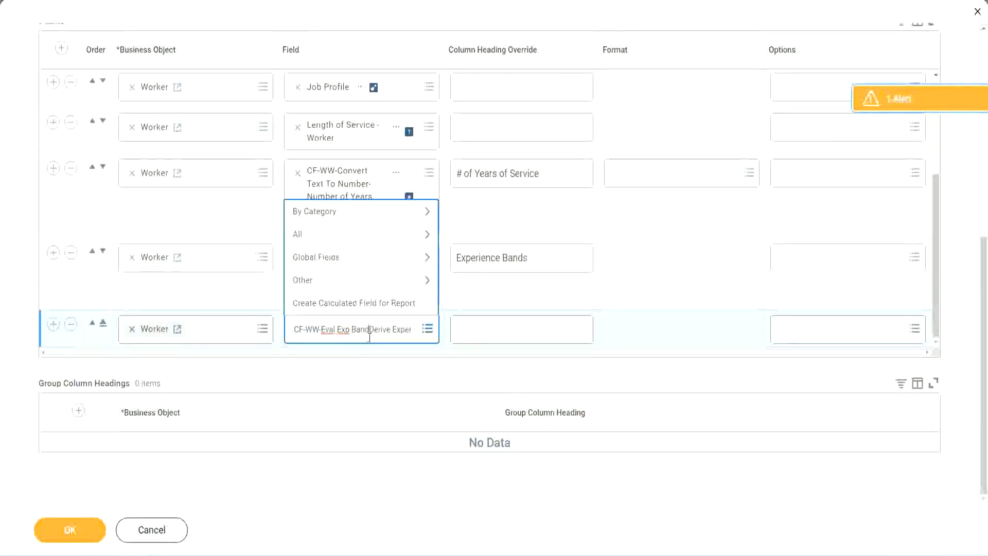
key("Delete")
key("Delete")
key("Delete")
key("Delete")
key("Delete")
key("Delete")
key("Delete")
key("Delete")
key("Delete")
key("Delete")
key("Delete")
key("Delete")
key("Delete")
key("Delete")
key("Delete")
key("Delete")
key("Delete")
key("Return")
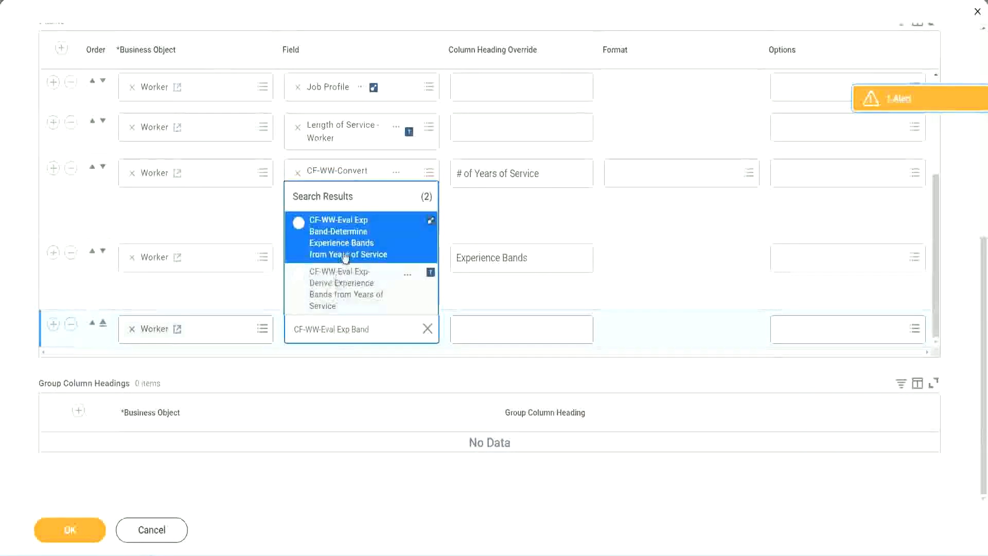
left_click(360, 244)
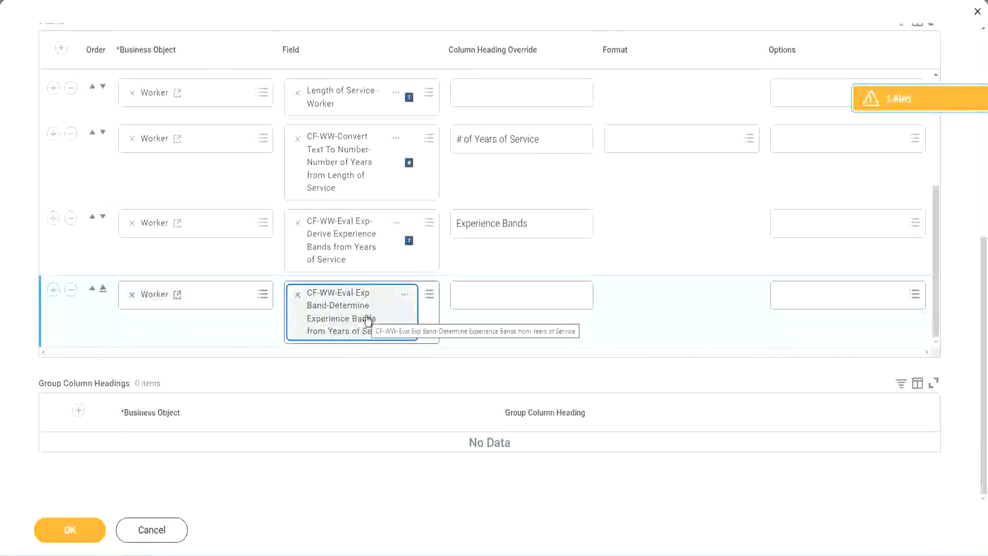
Set the new row's column heading override to "Experience Bands (Eval Exp Bands)" and save the report.
left_click(543, 223)
key("ctrl+c")
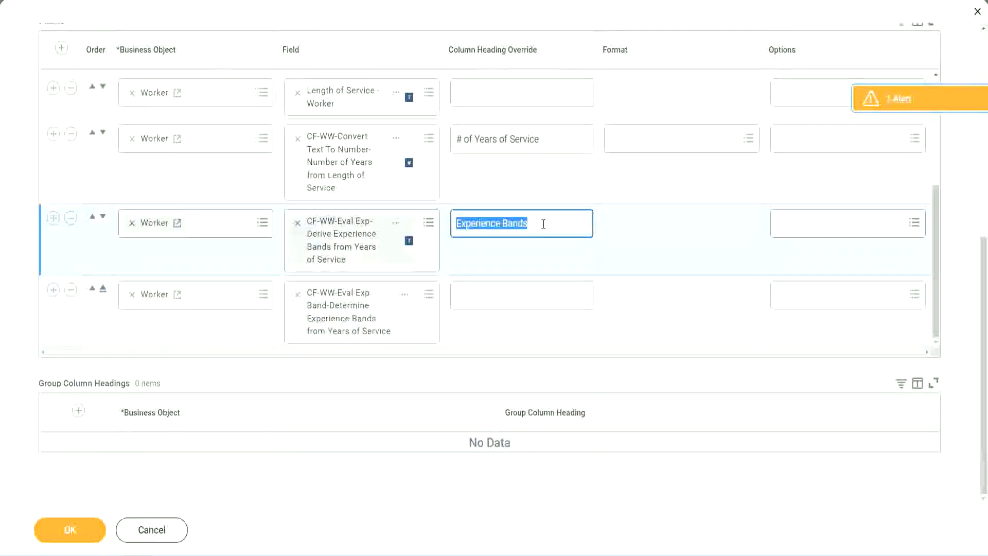
left_click(480, 294)
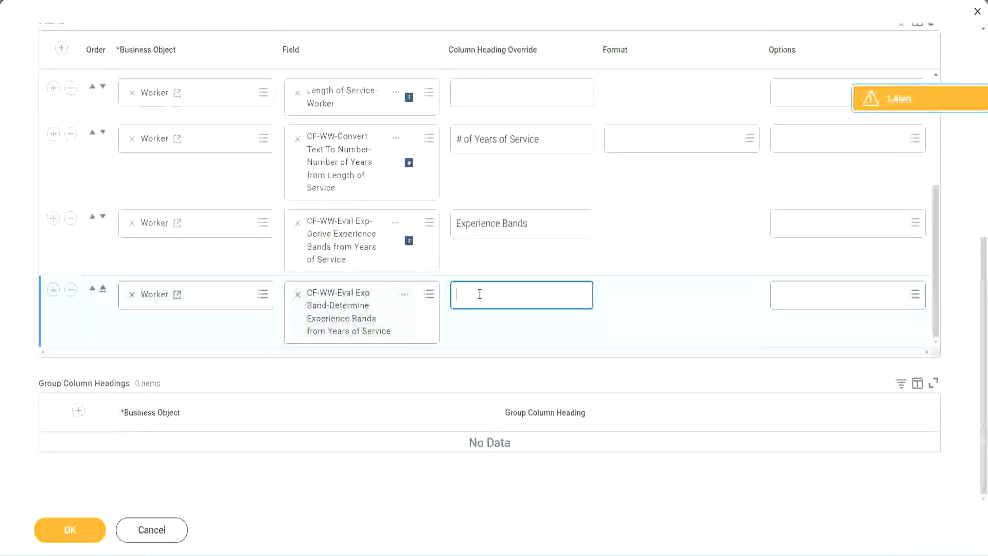
key("ctrl+v")
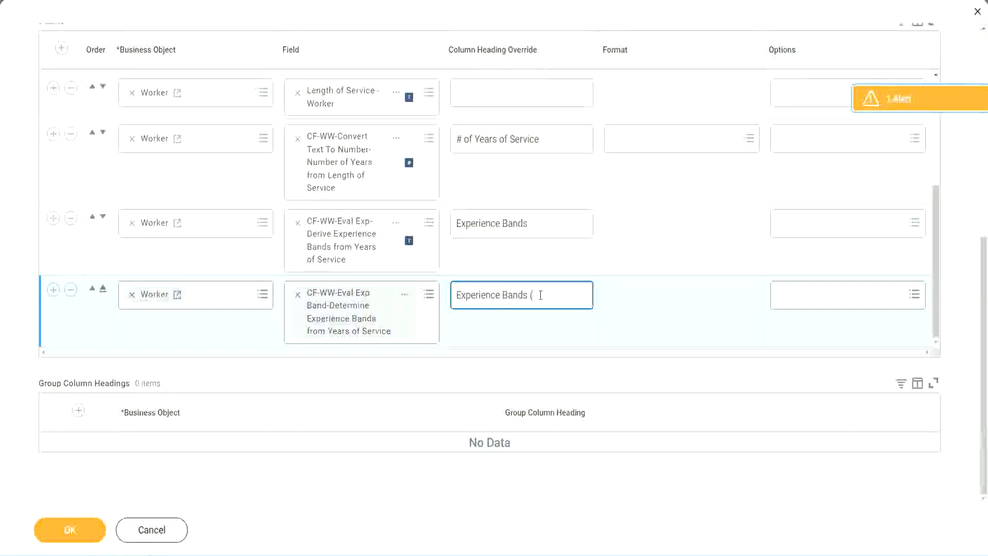
type("val Exp Bands)")
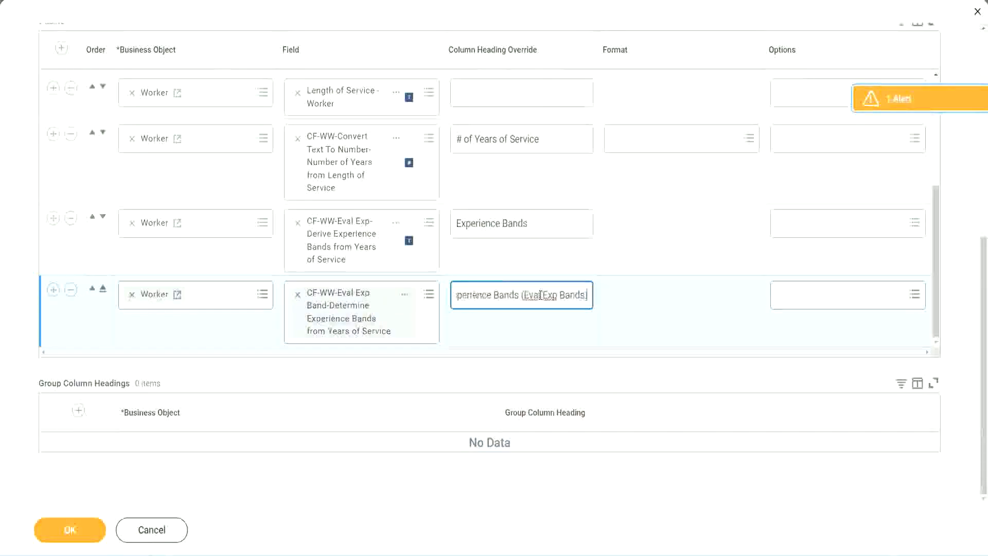
double_click(550, 295)
left_click(569, 289)
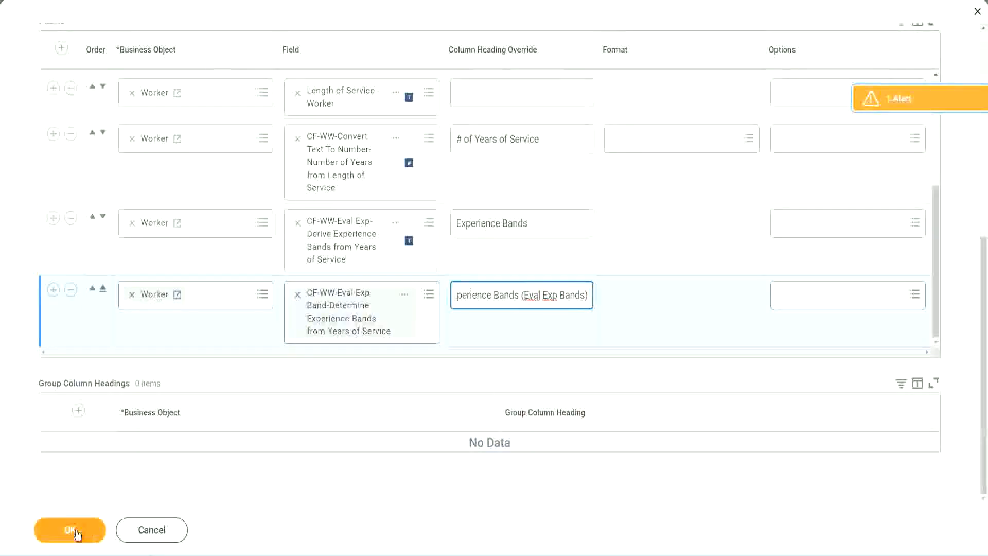
left_click(75, 533)
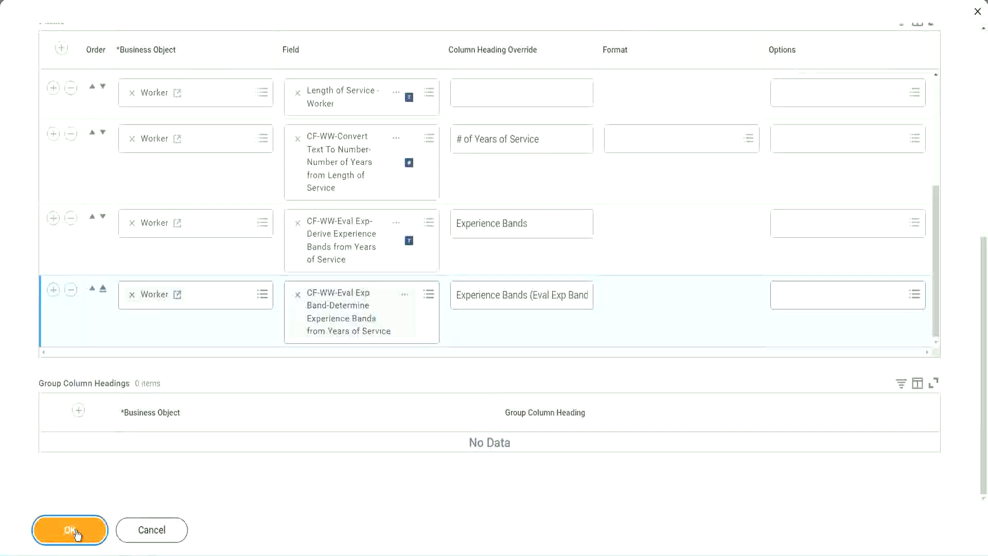